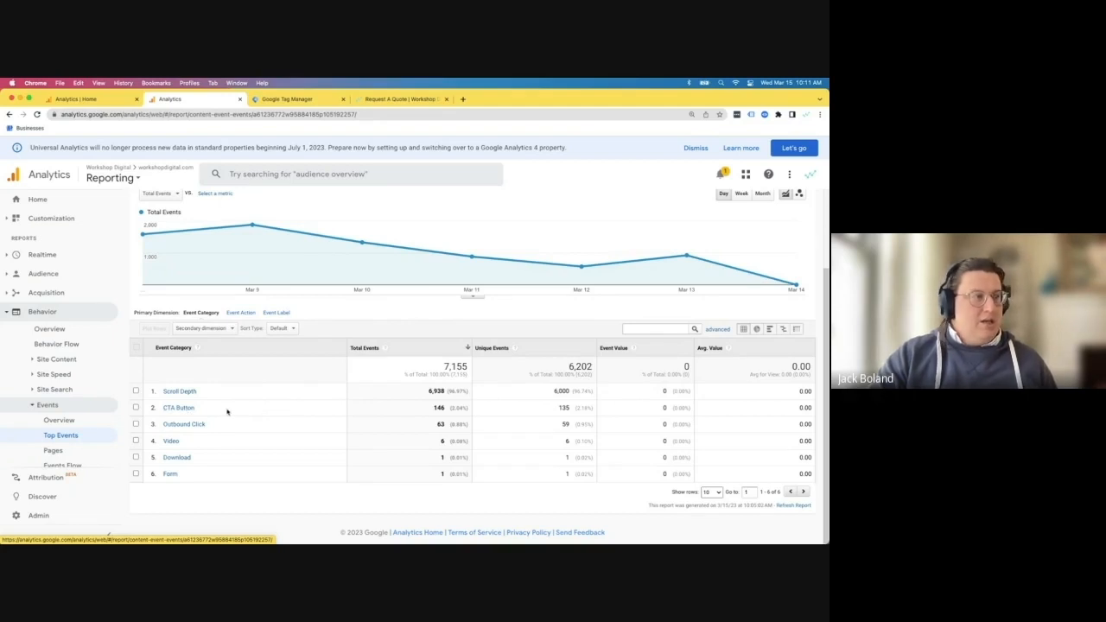
# Drill into the CTA Button event category, break it down by Event Label, and review the listed labels.
pyautogui.click(179, 409)
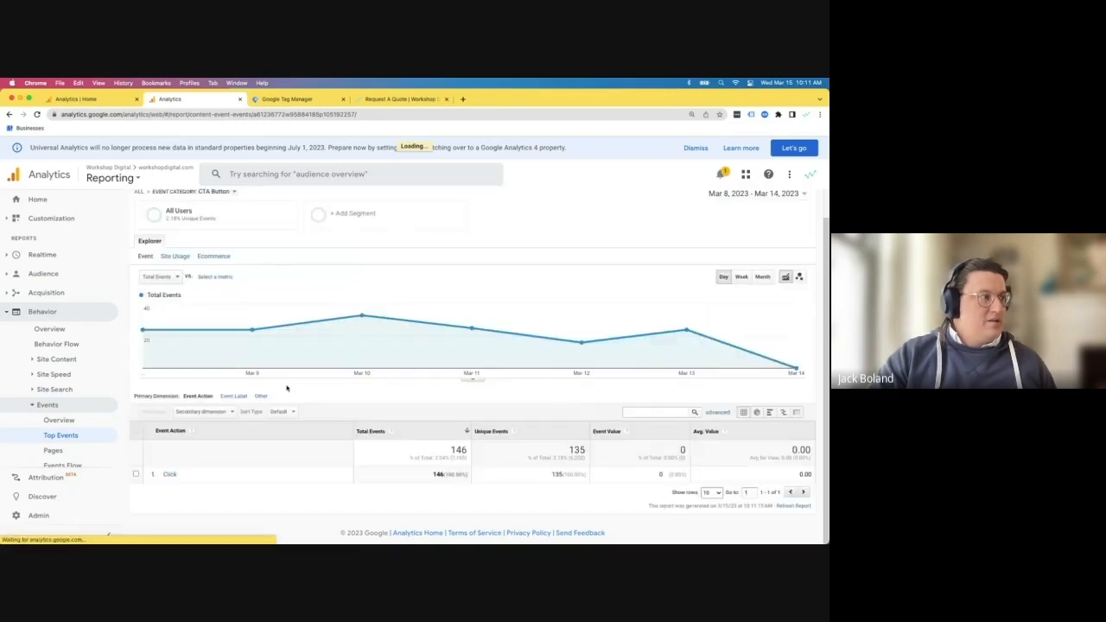
pyautogui.click(233, 397)
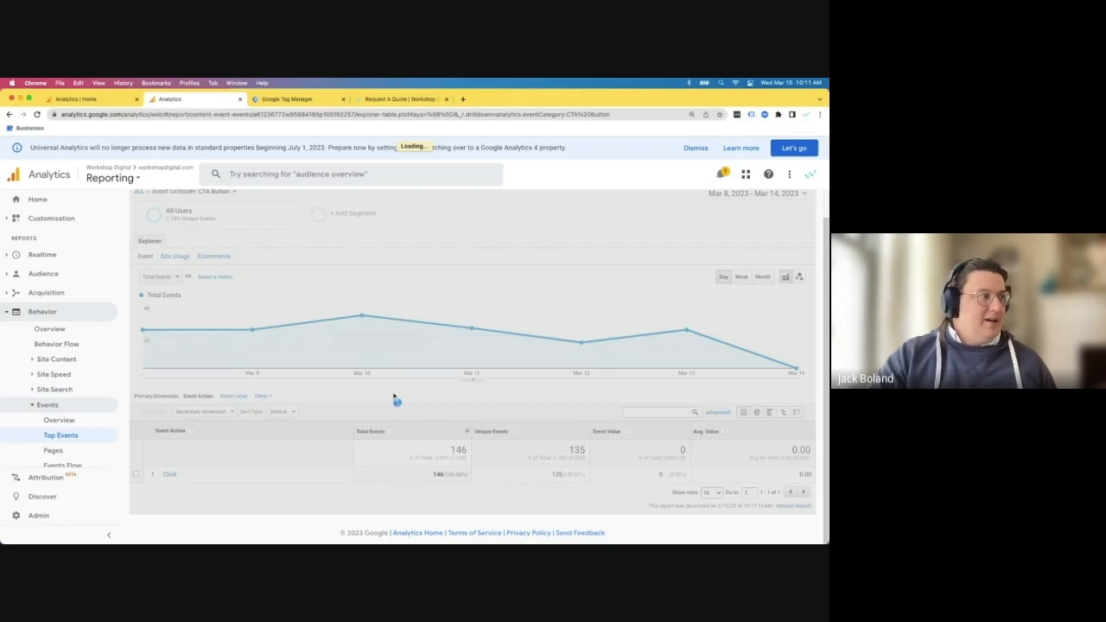
pyautogui.scroll(-2, 331, 394)
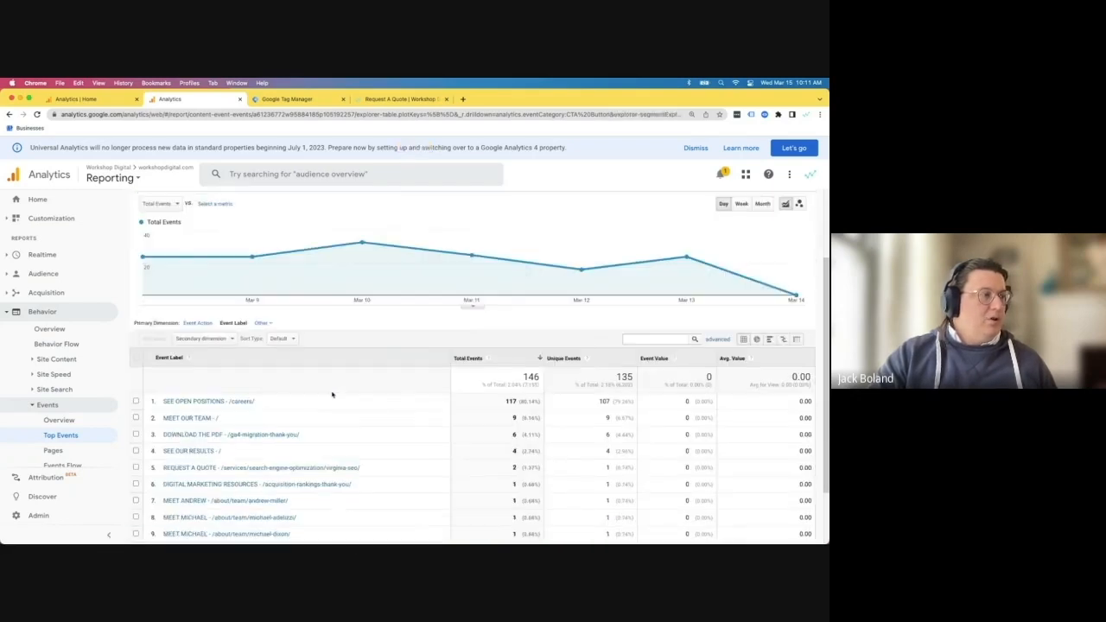
pyautogui.scroll(-2, 333, 394)
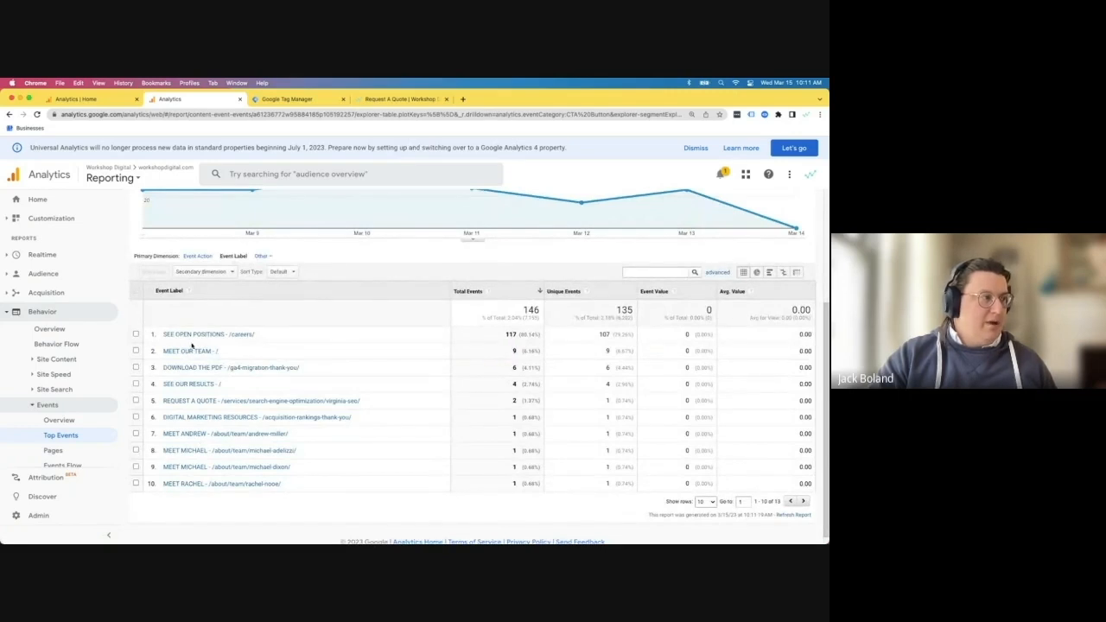
pyautogui.scroll(2, 346, 359)
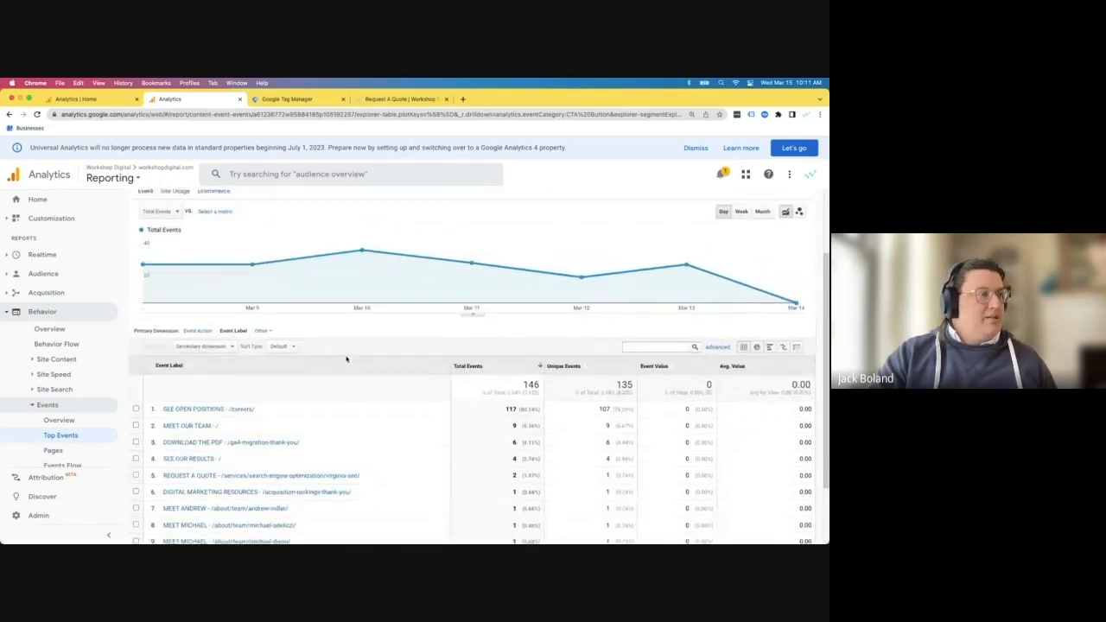
pyautogui.scroll(1, 347, 359)
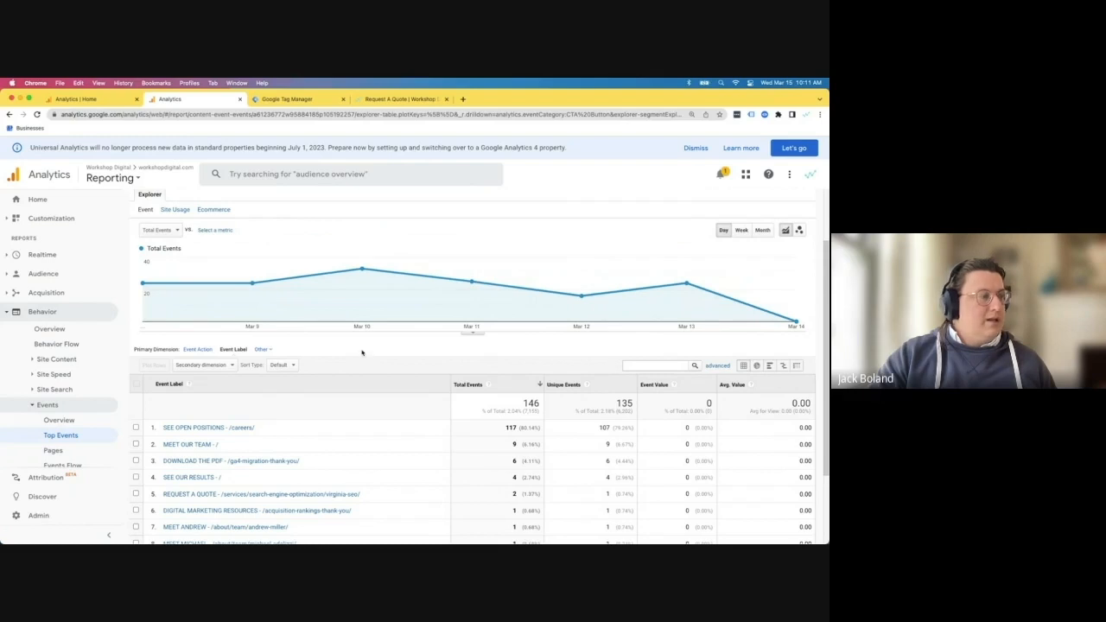
# Switch to the workshopdigital.com - GA4 property, open its Events list in the admin settings, and review the existing events.
pyautogui.click(91, 101)
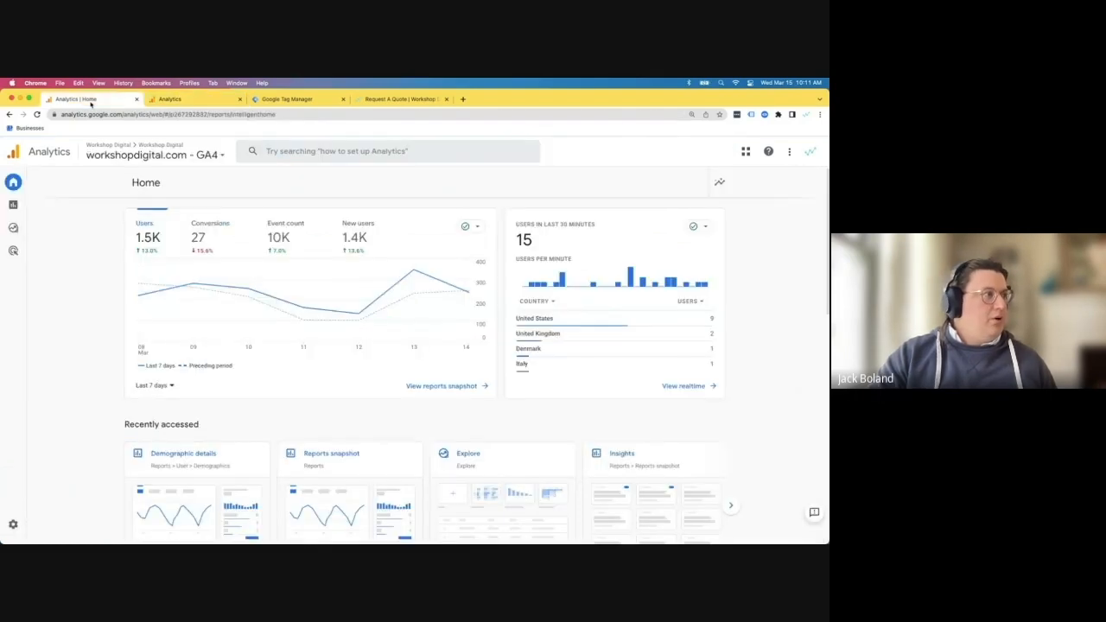
pyautogui.moveTo(34, 242)
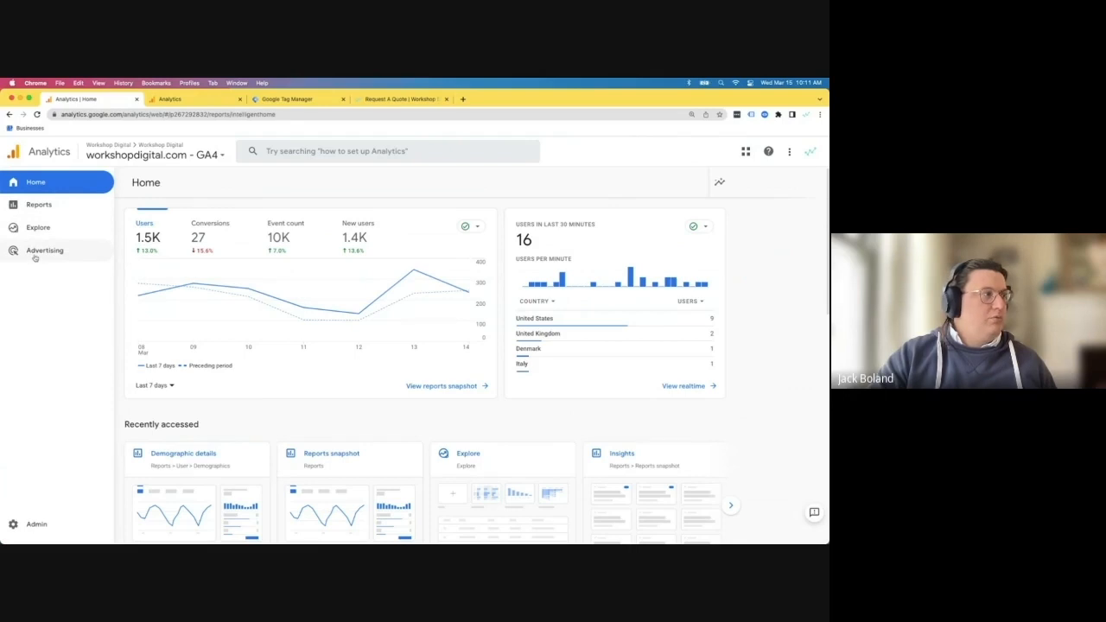
pyautogui.click(18, 528)
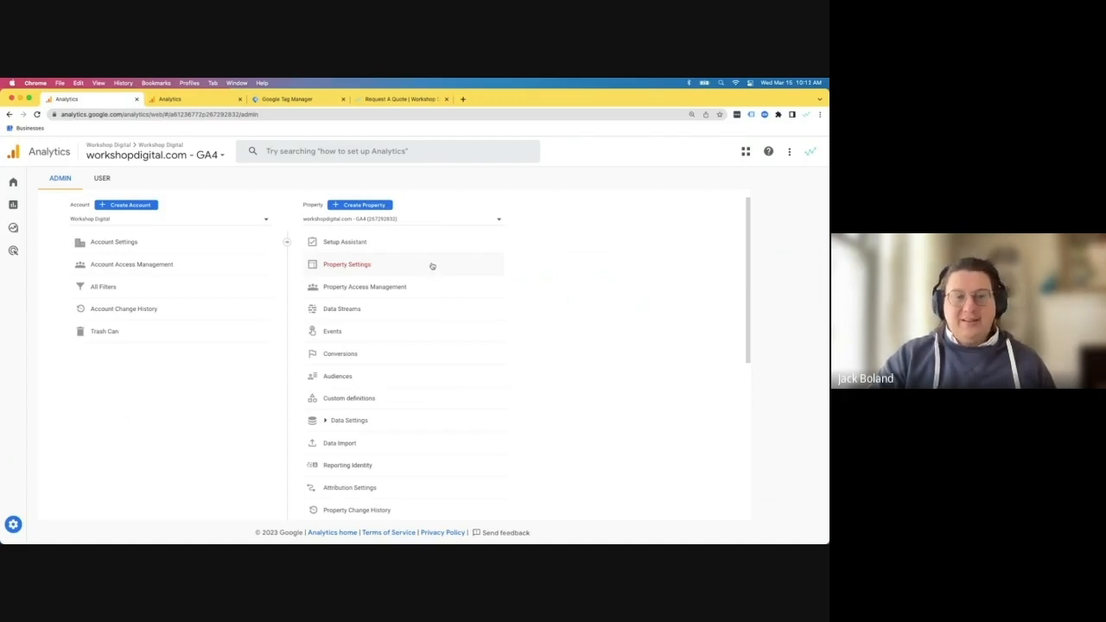
pyautogui.click(344, 335)
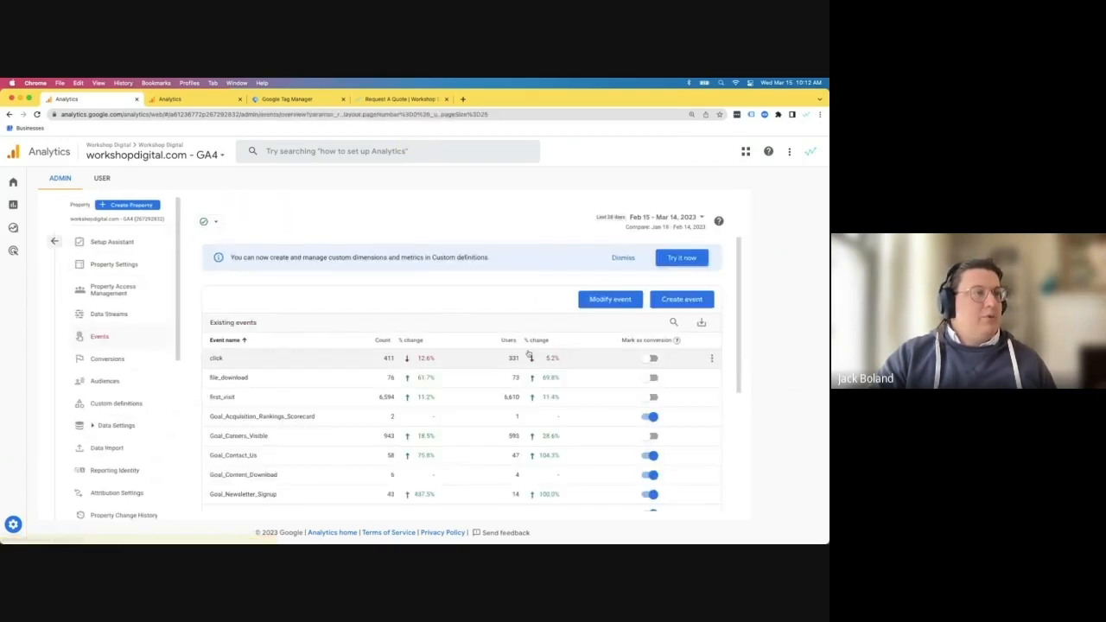
pyautogui.scroll(-3, 466, 301)
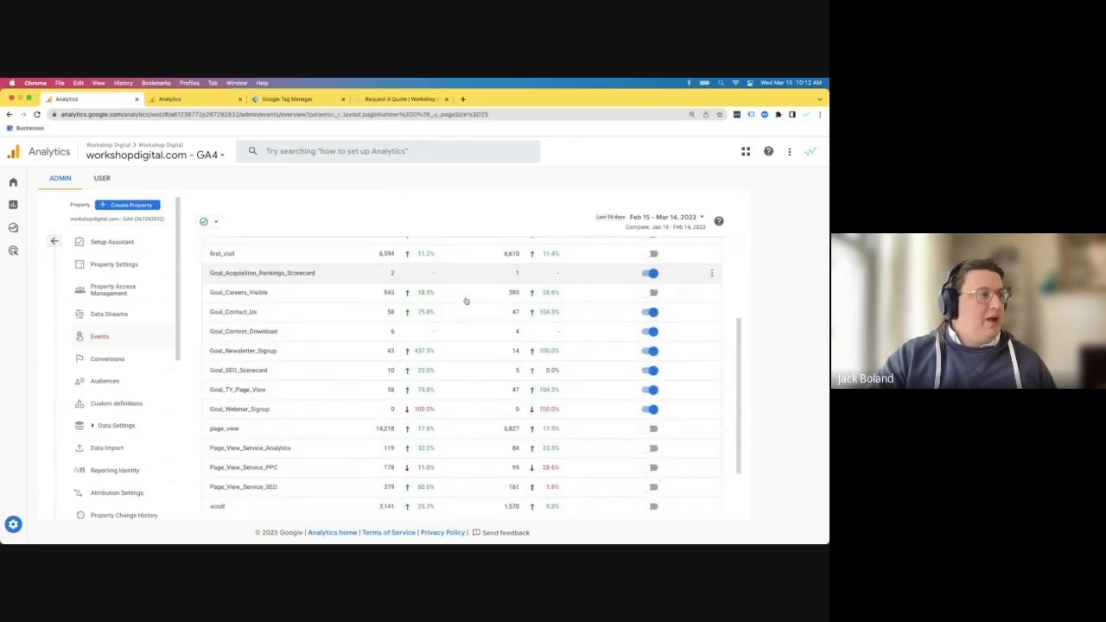
pyautogui.scroll(-2, 459, 343)
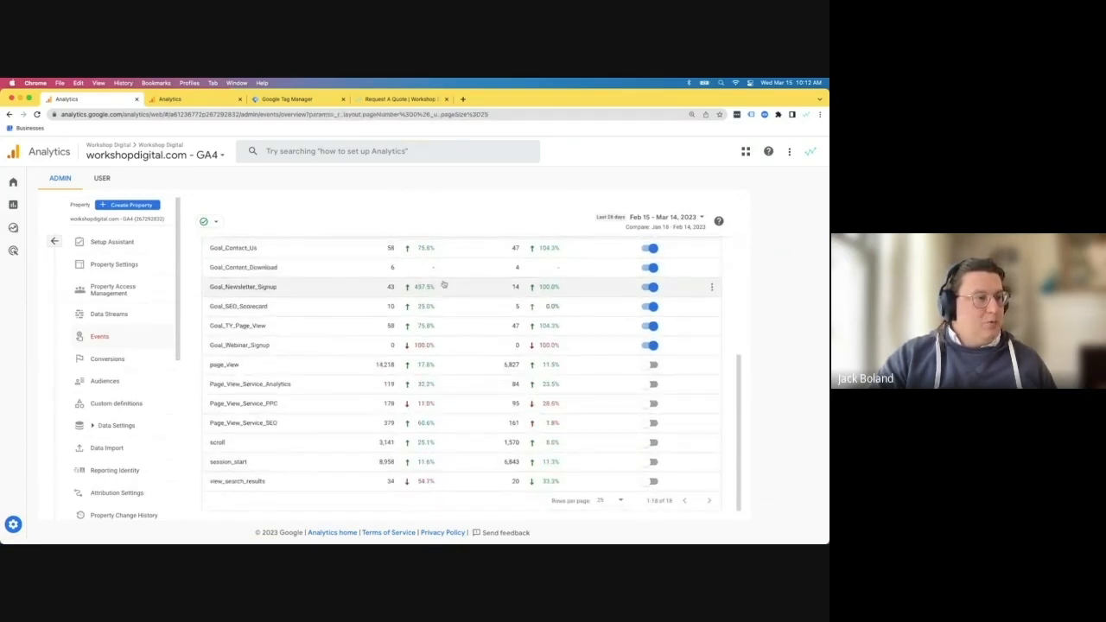
pyautogui.scroll(5, 443, 284)
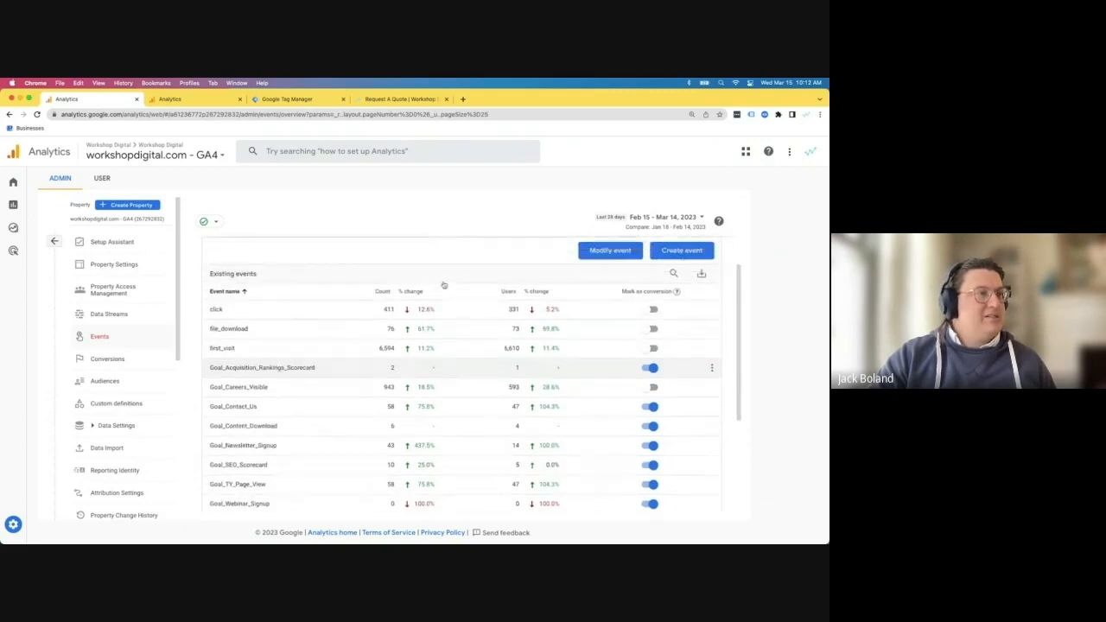
pyautogui.scroll(1, 443, 285)
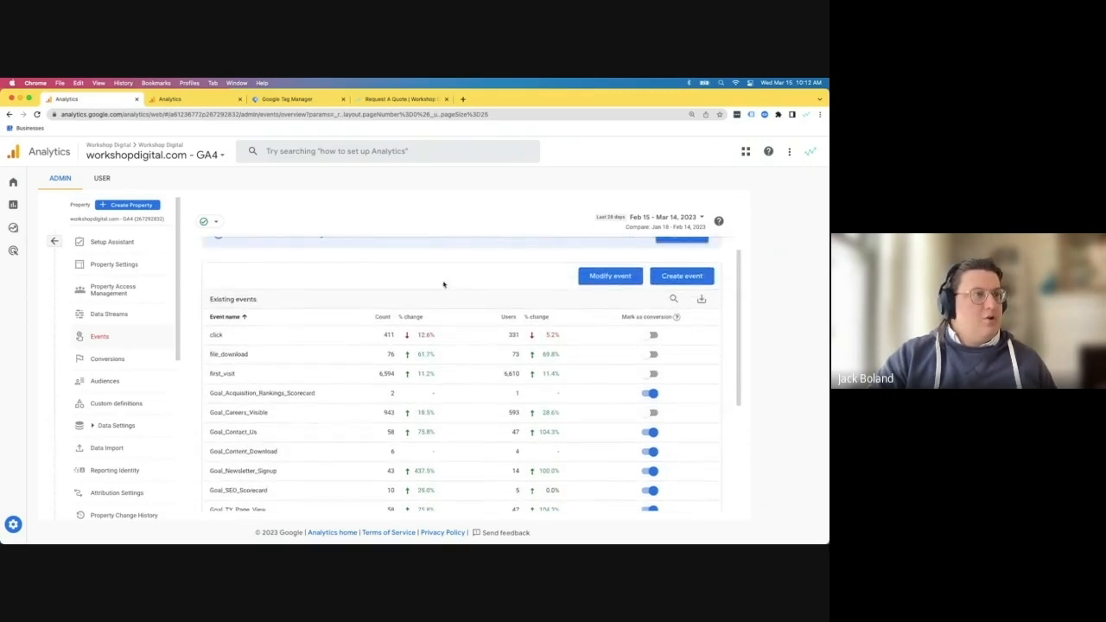
pyautogui.scroll(-1, 444, 285)
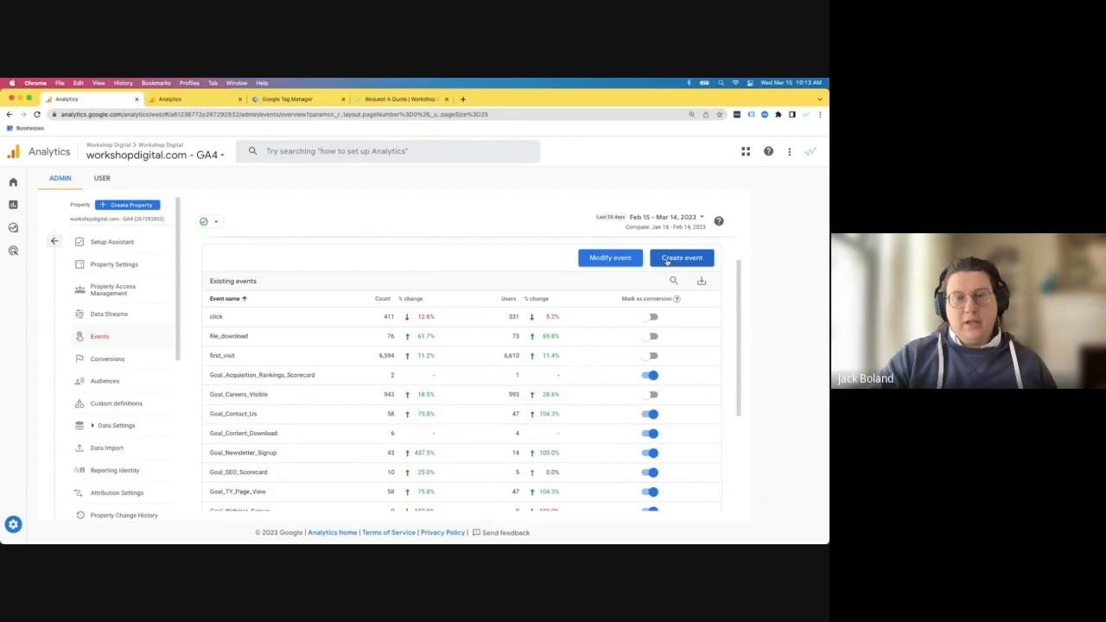
# Switch to Google Tag Manager and create a new tag named "GA4 - CTA Button Click".
pyautogui.click(274, 101)
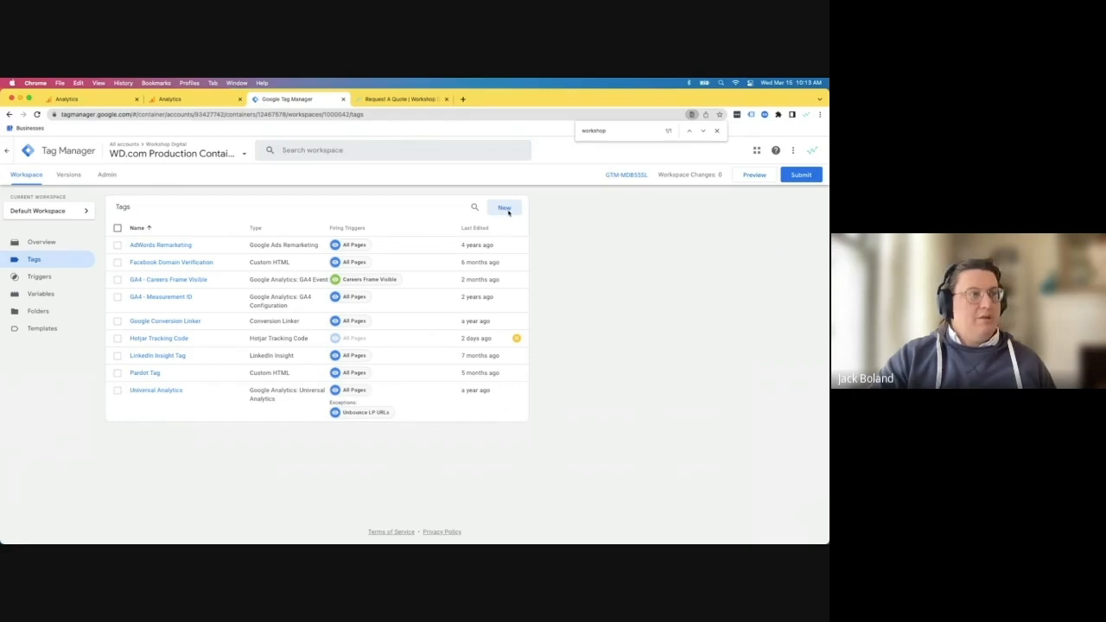
pyautogui.click(505, 208)
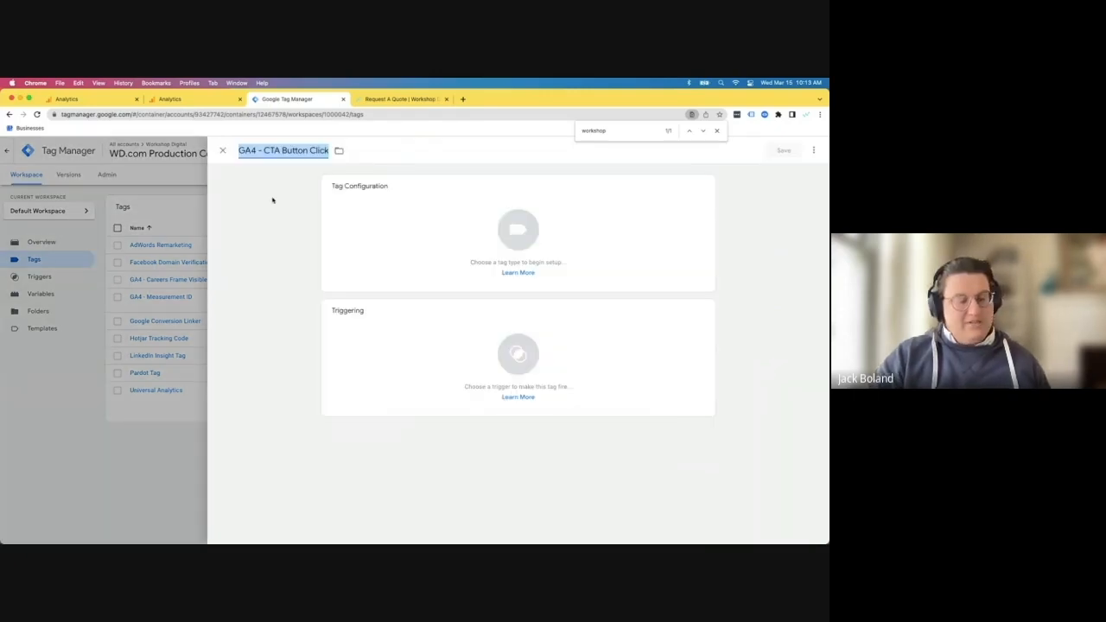
pyautogui.press('BackSpace')
pyautogui.write('GA4')
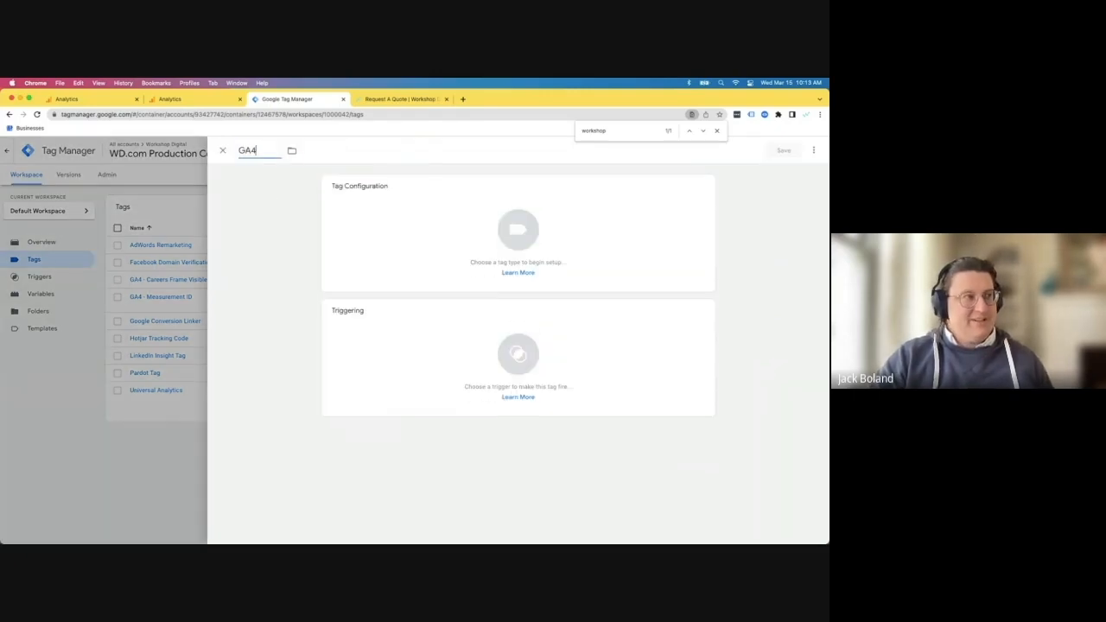
pyautogui.write(' - C')
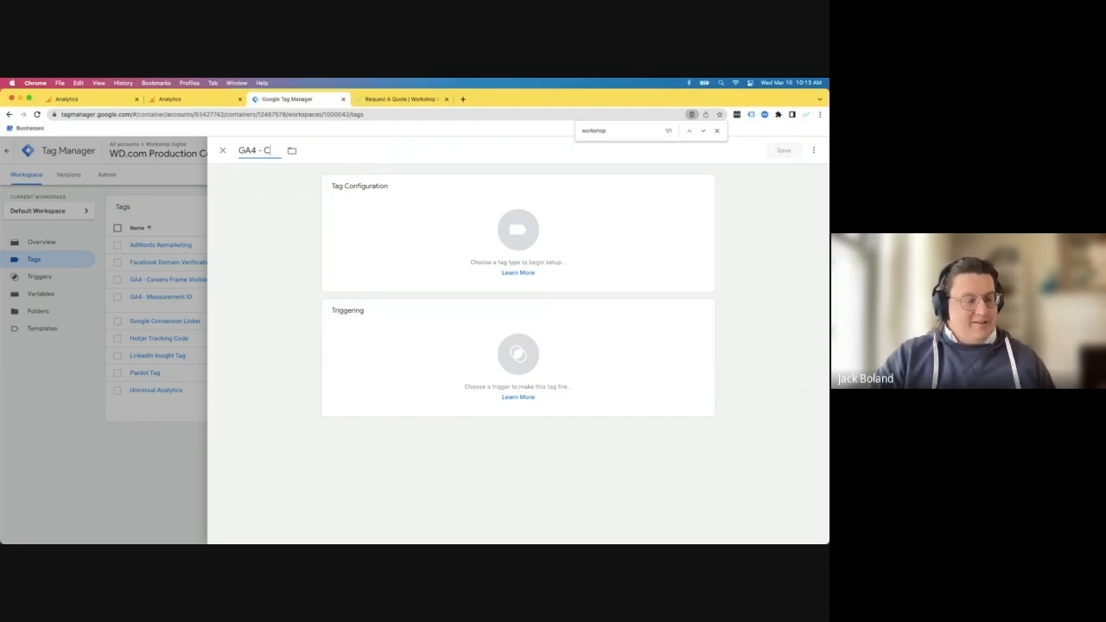
pyautogui.write('TA Button Click')
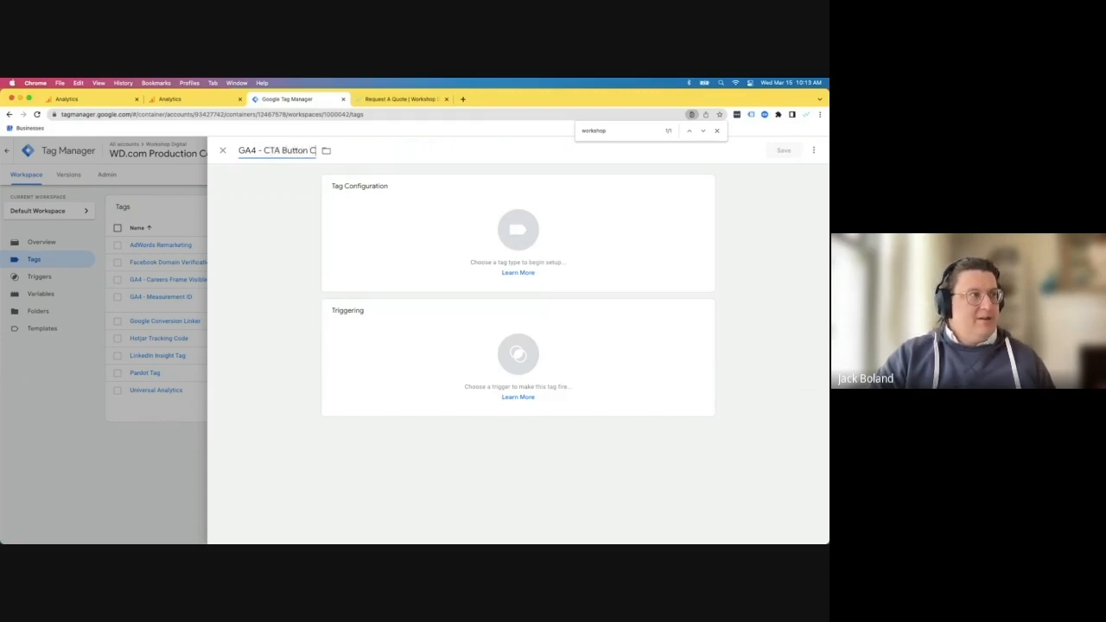
# Set the tag type to Google Analytics: GA4 Event with GA4 - Measurement ID as the configuration tag.
pyautogui.click(383, 219)
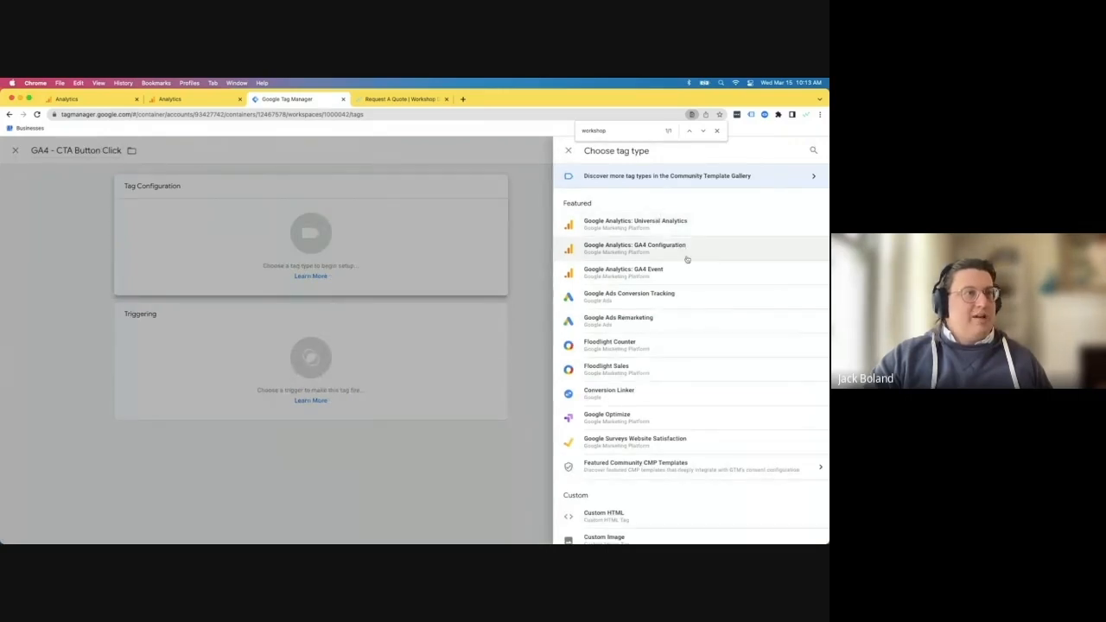
pyautogui.click(612, 273)
pyautogui.click(351, 274)
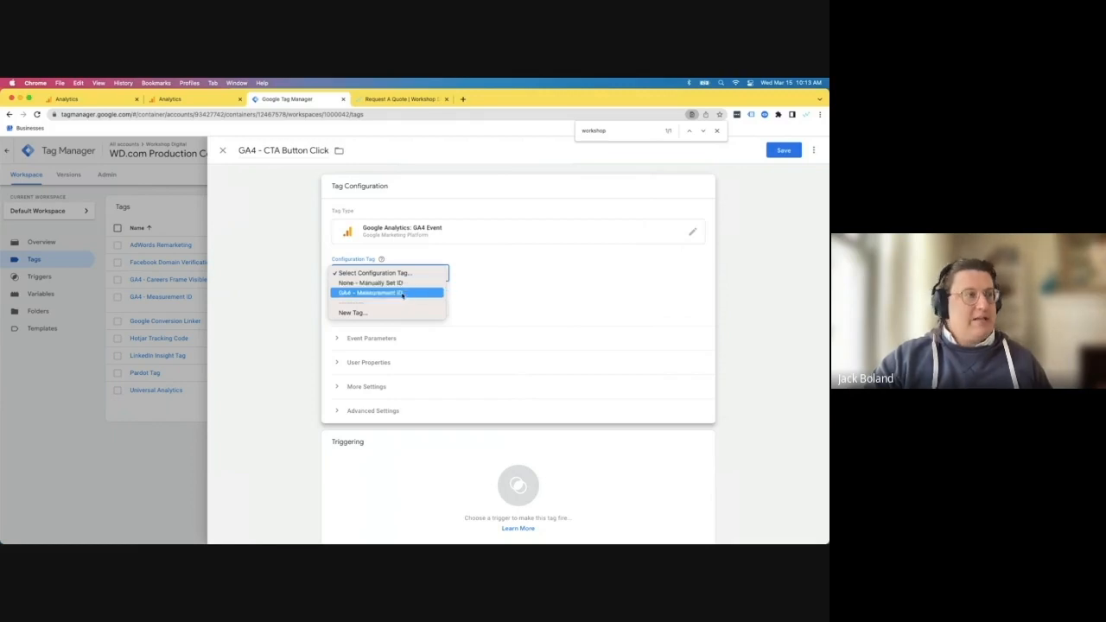
pyautogui.click(355, 296)
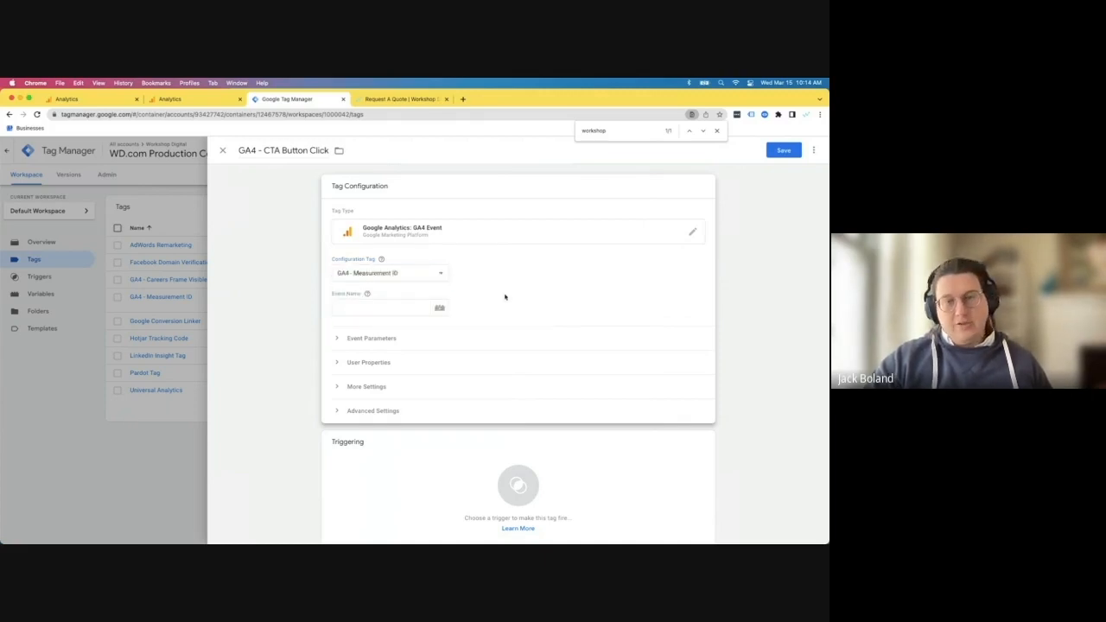
# Set the tag's event name to cta_button_click.
pyautogui.scroll(-1, 505, 298)
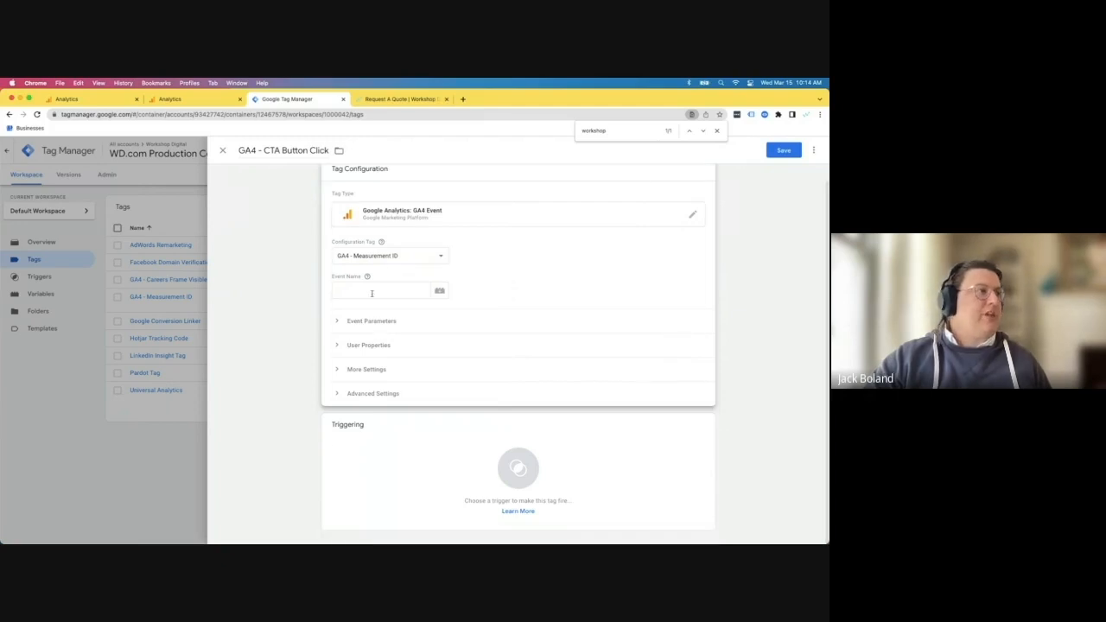
pyautogui.click(374, 294)
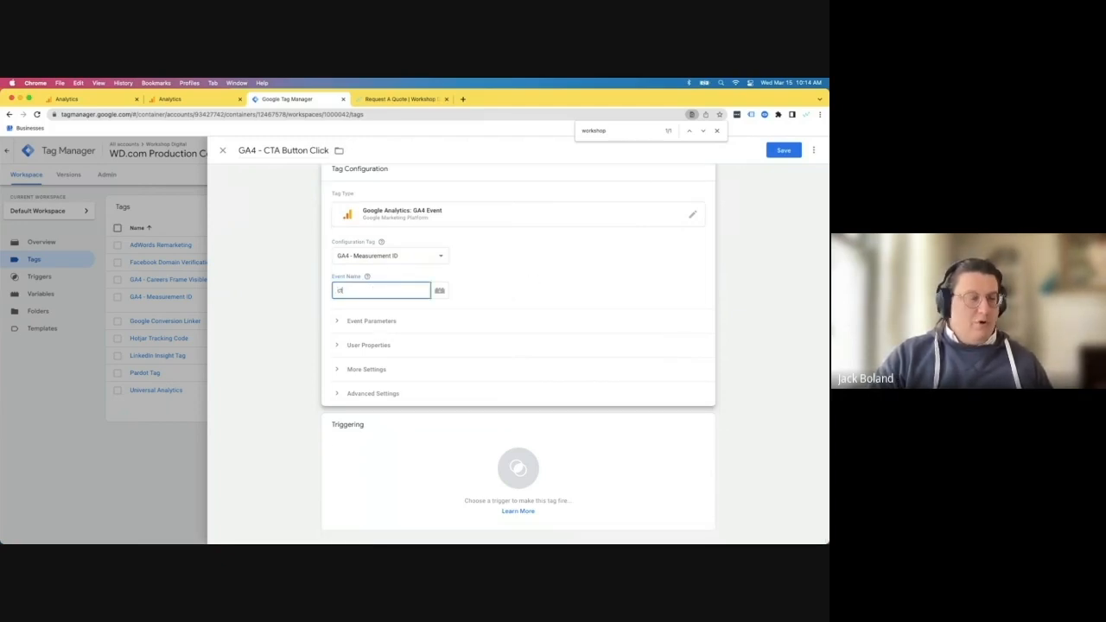
pyautogui.write('cta_bu')
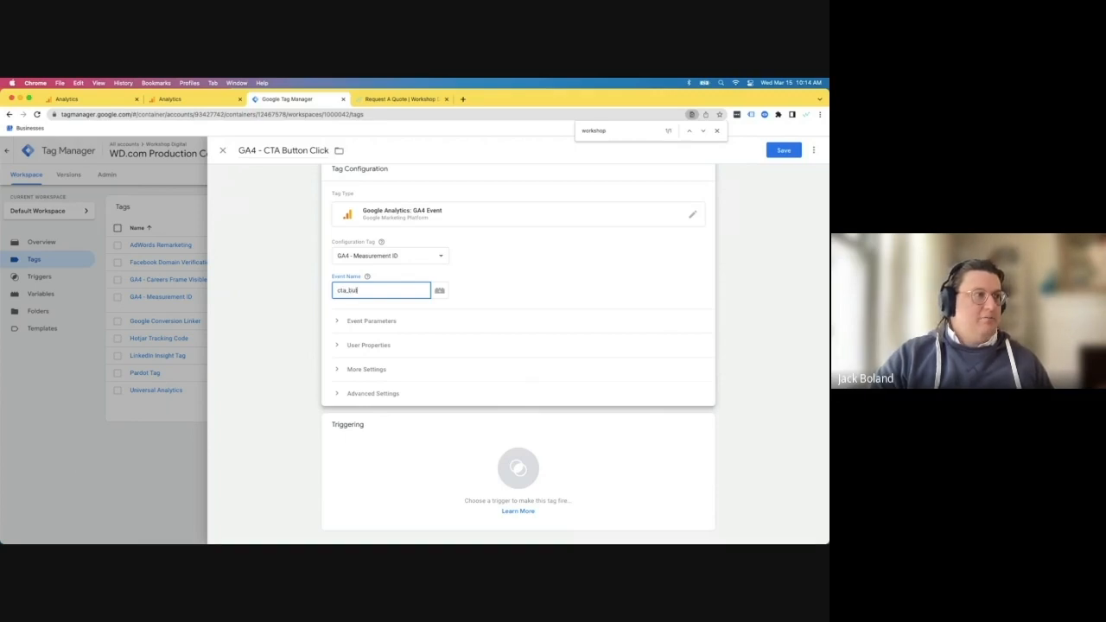
pyautogui.write('tton_click')
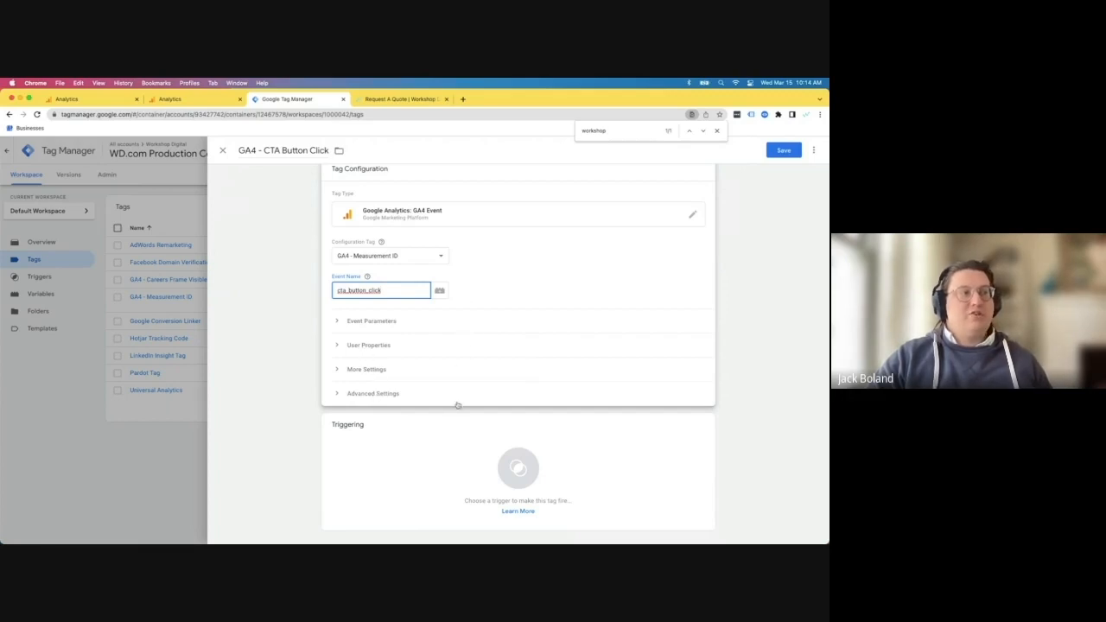
pyautogui.click(373, 267)
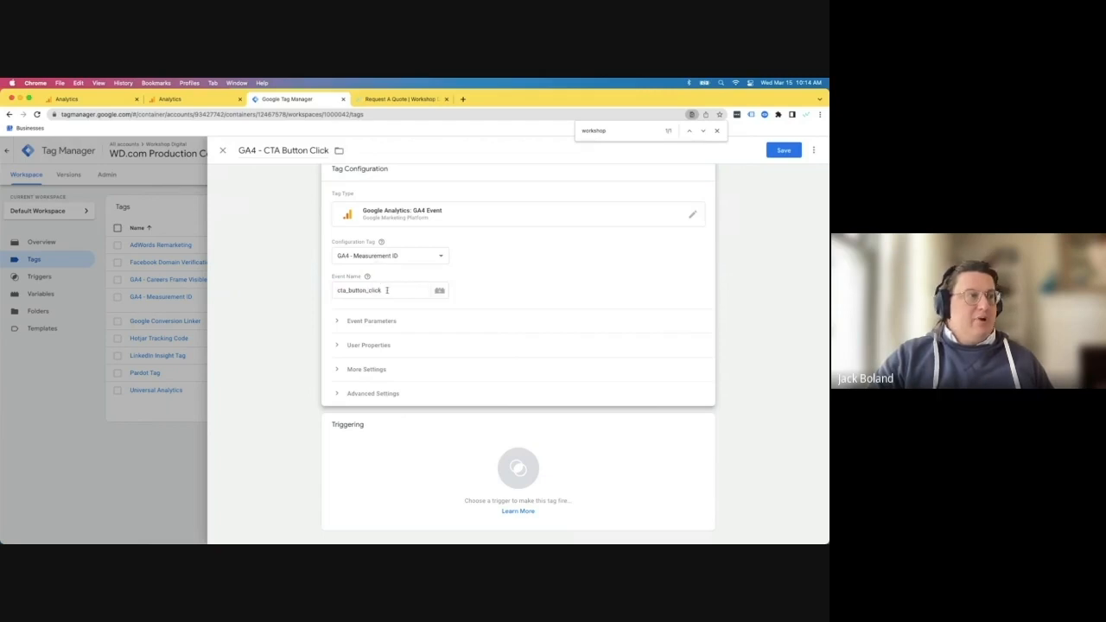
# Start a new trigger for the tag and name it "CTA Button - Contact Us".
pyautogui.click(388, 455)
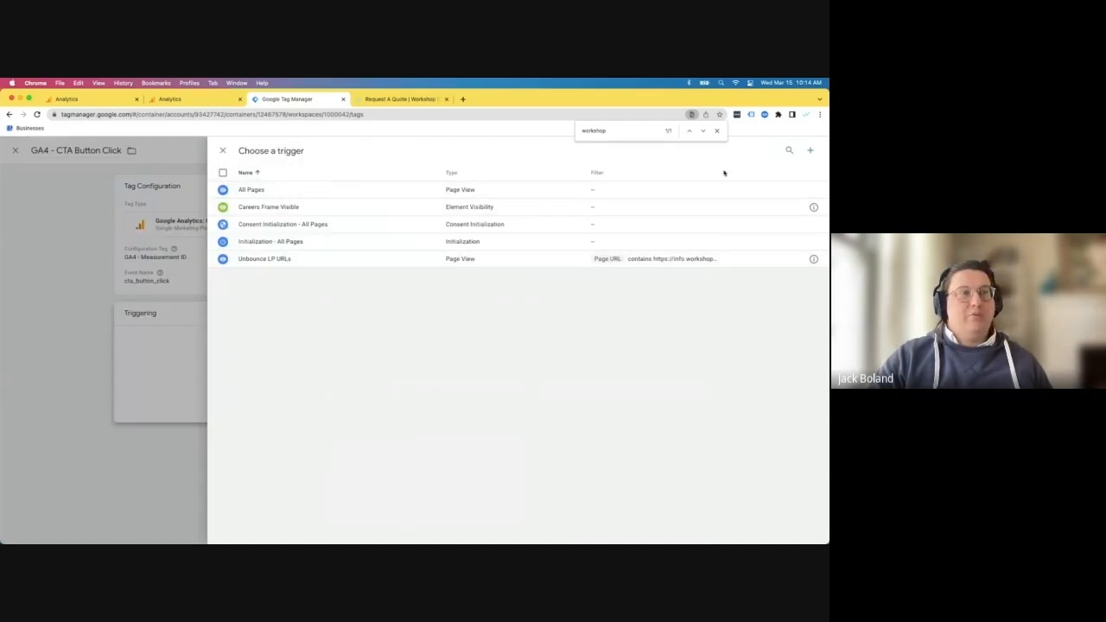
pyautogui.click(811, 153)
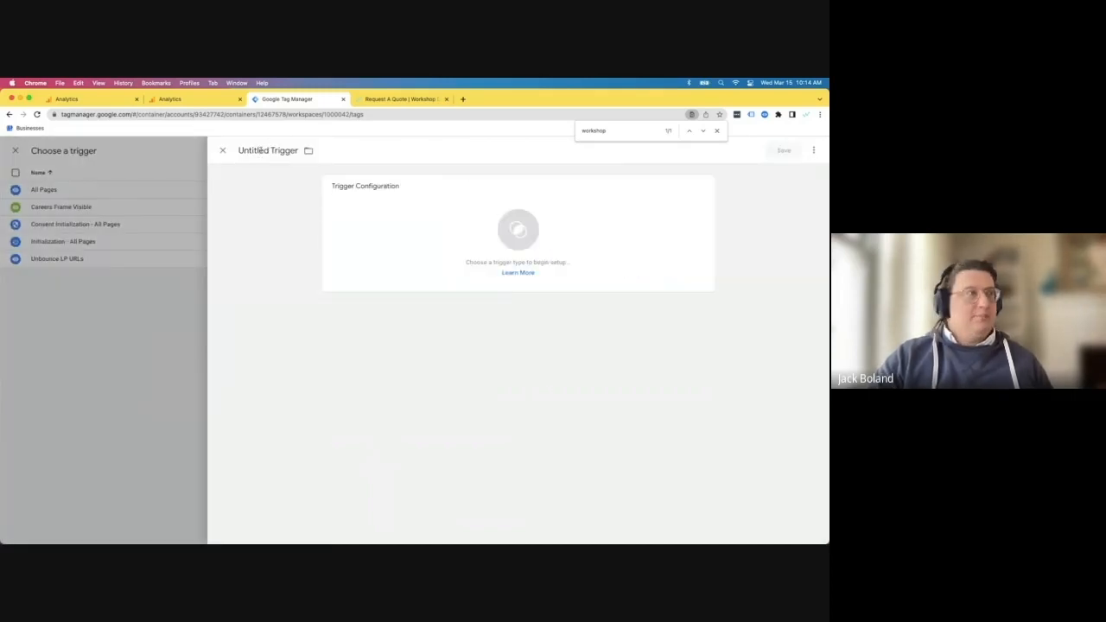
pyautogui.click(260, 151)
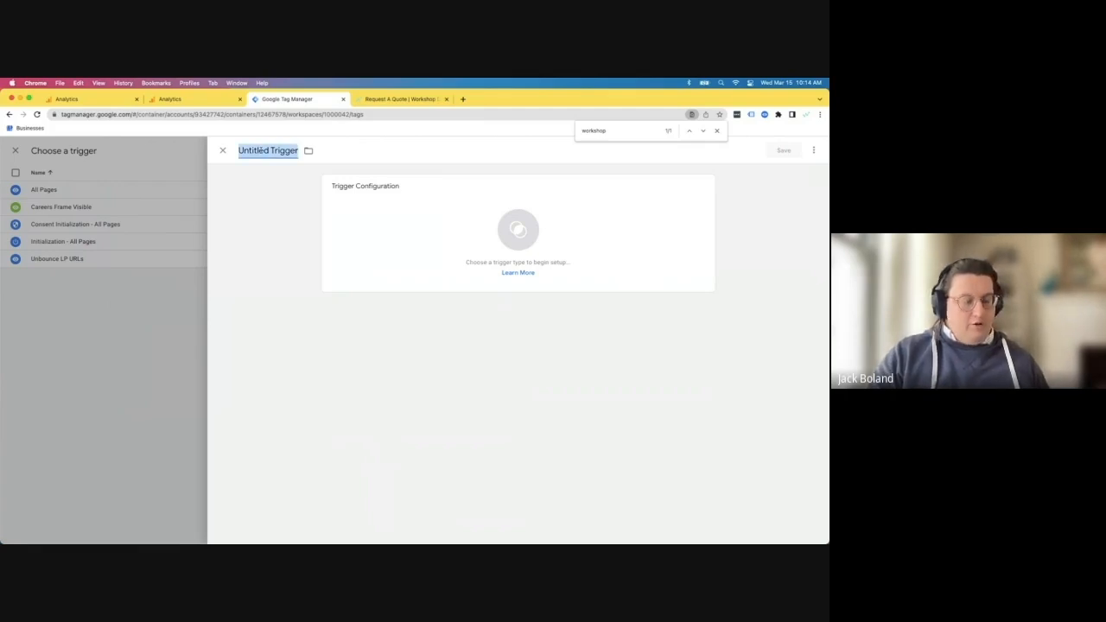
pyautogui.write('CTA ')
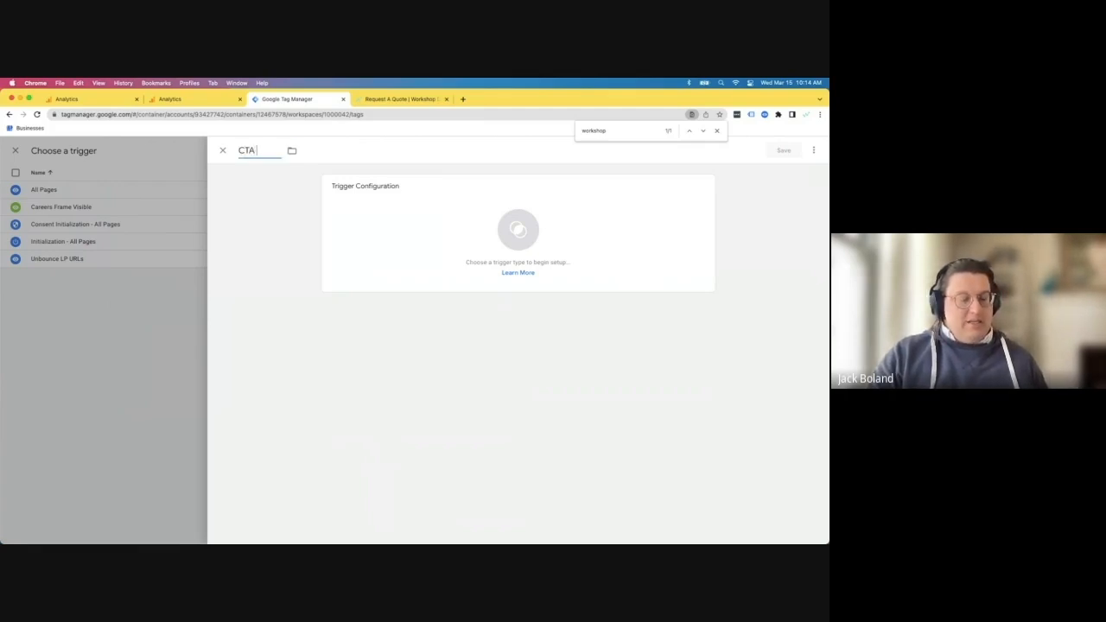
pyautogui.write('Button -')
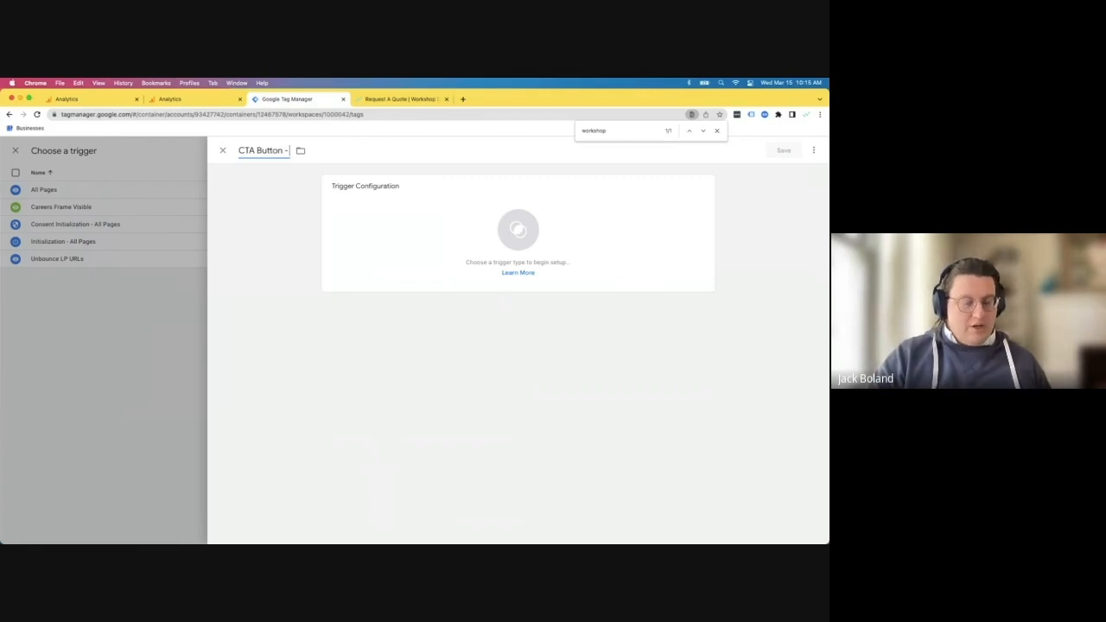
pyautogui.write('Contact Us')
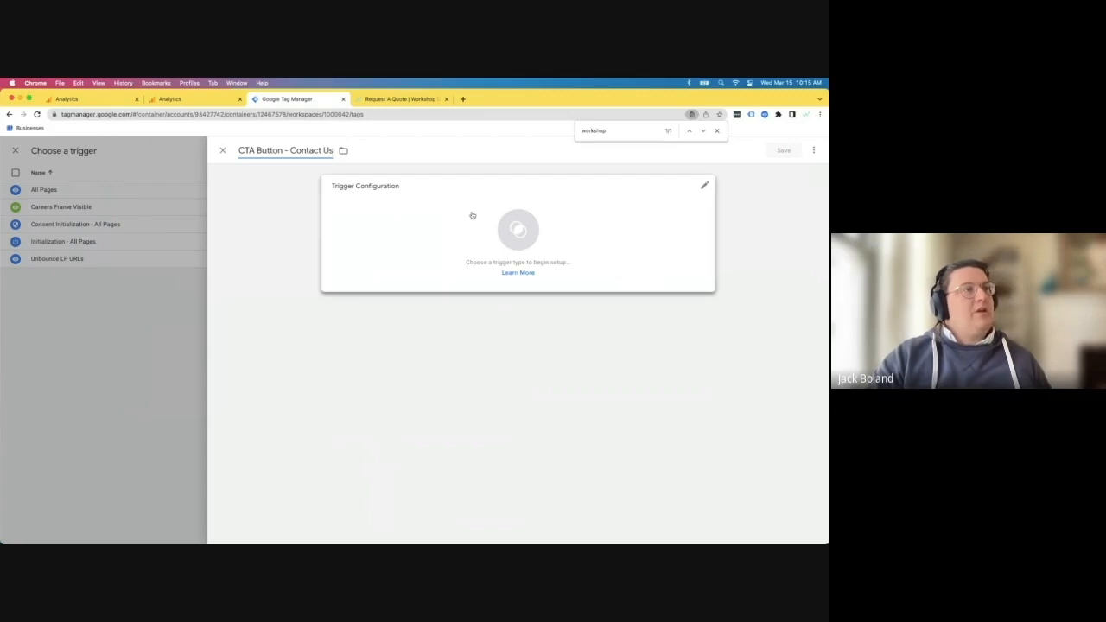
# Set the trigger type to Click - All Elements and make it fire on Some Clicks.
pyautogui.click(472, 216)
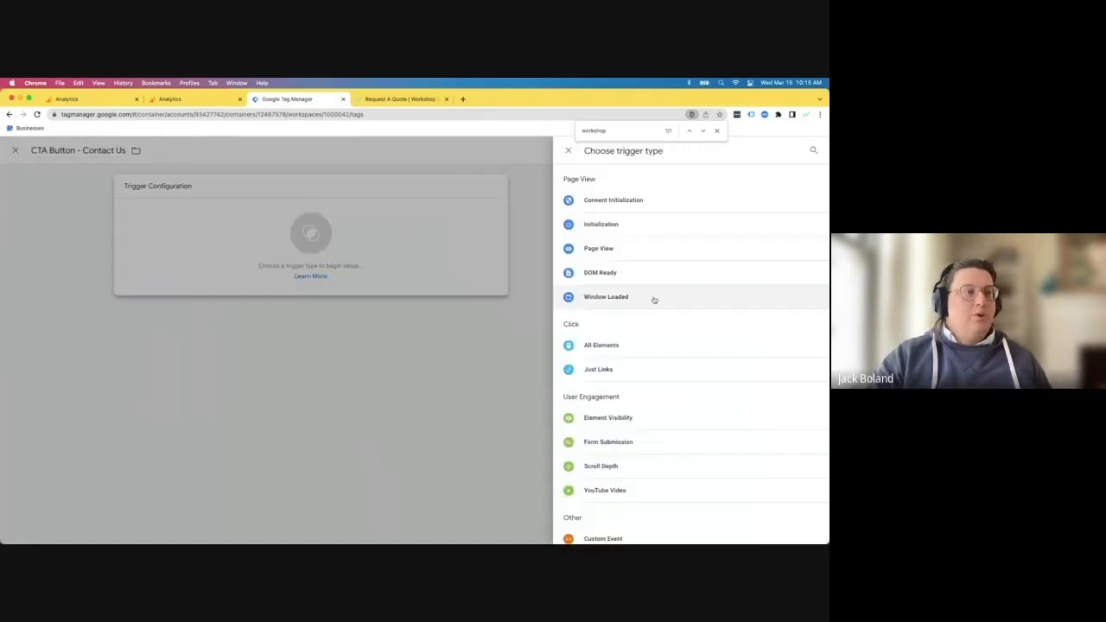
pyautogui.scroll(-3, 655, 299)
pyautogui.scroll(3, 655, 298)
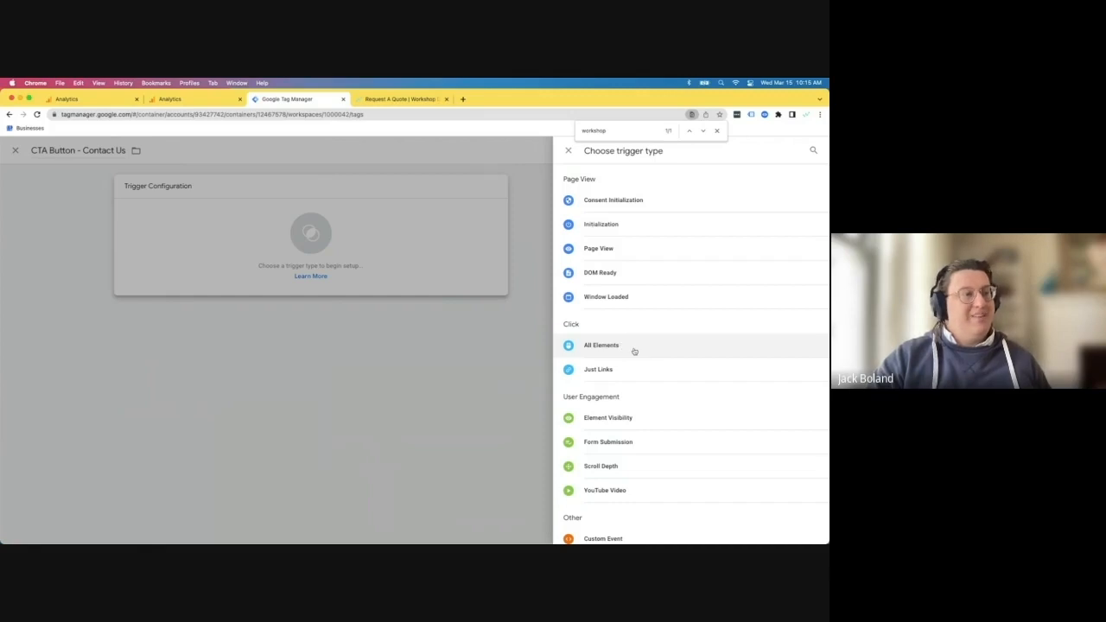
pyautogui.click(601, 349)
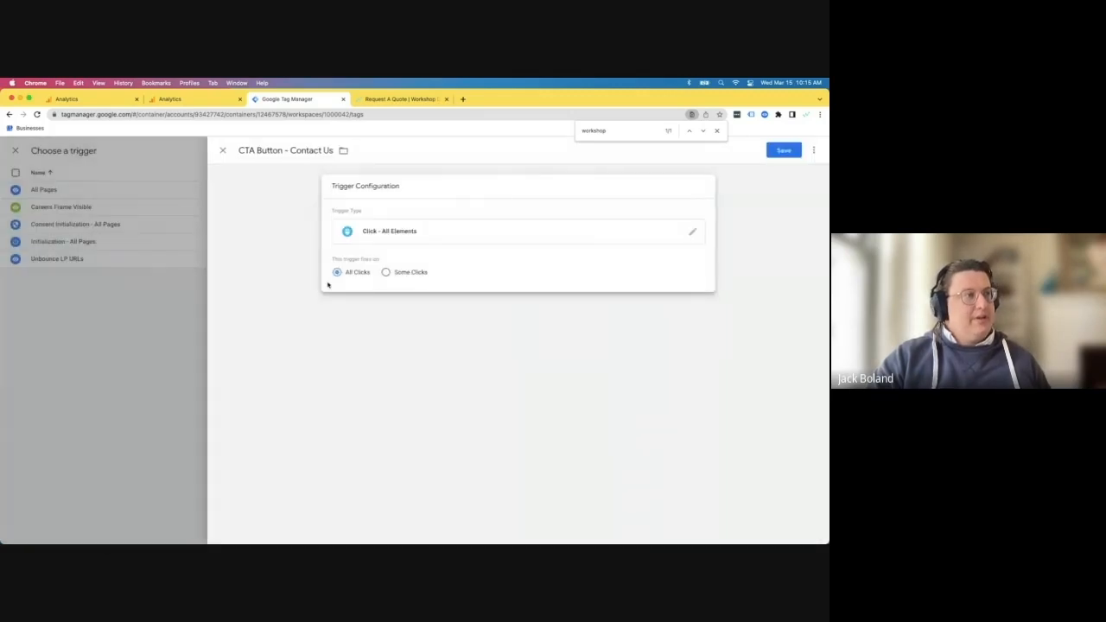
pyautogui.click(387, 273)
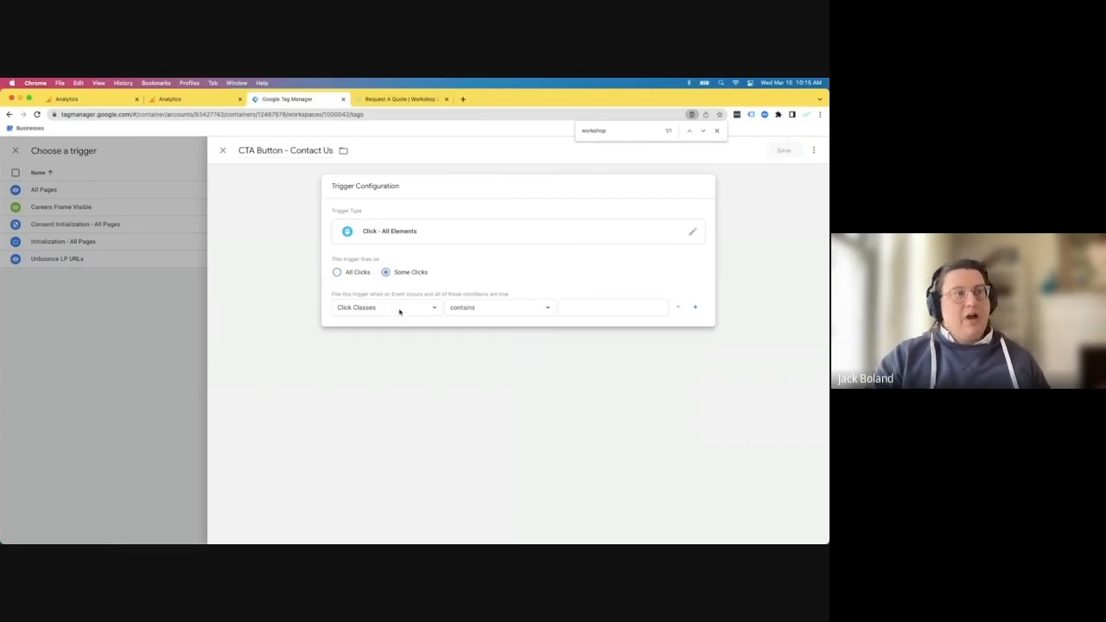
pyautogui.click(401, 309)
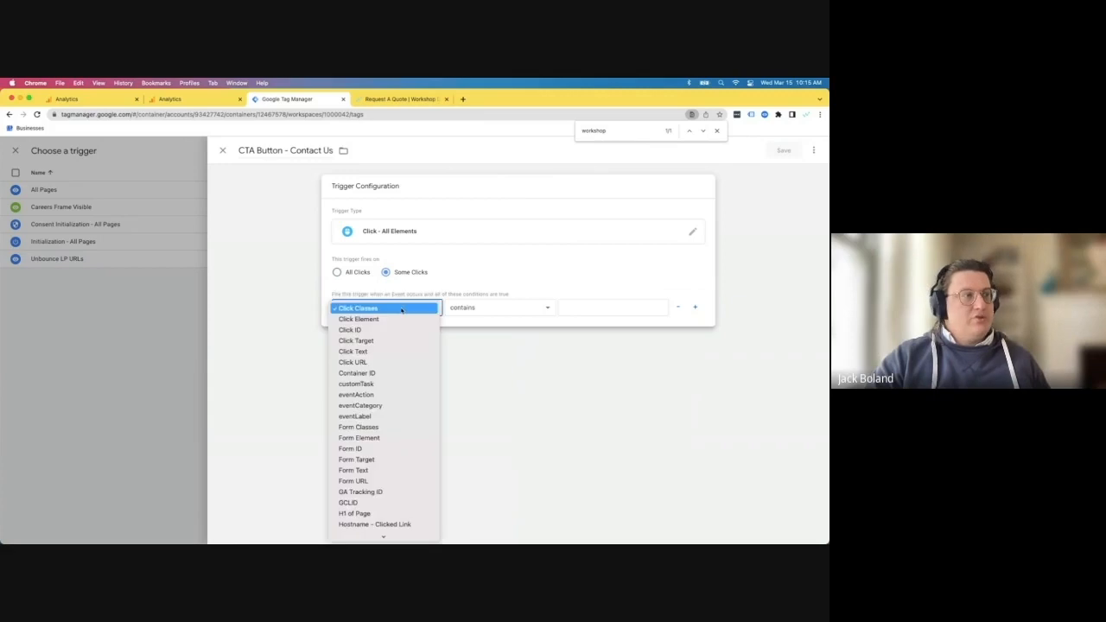
pyautogui.click(510, 371)
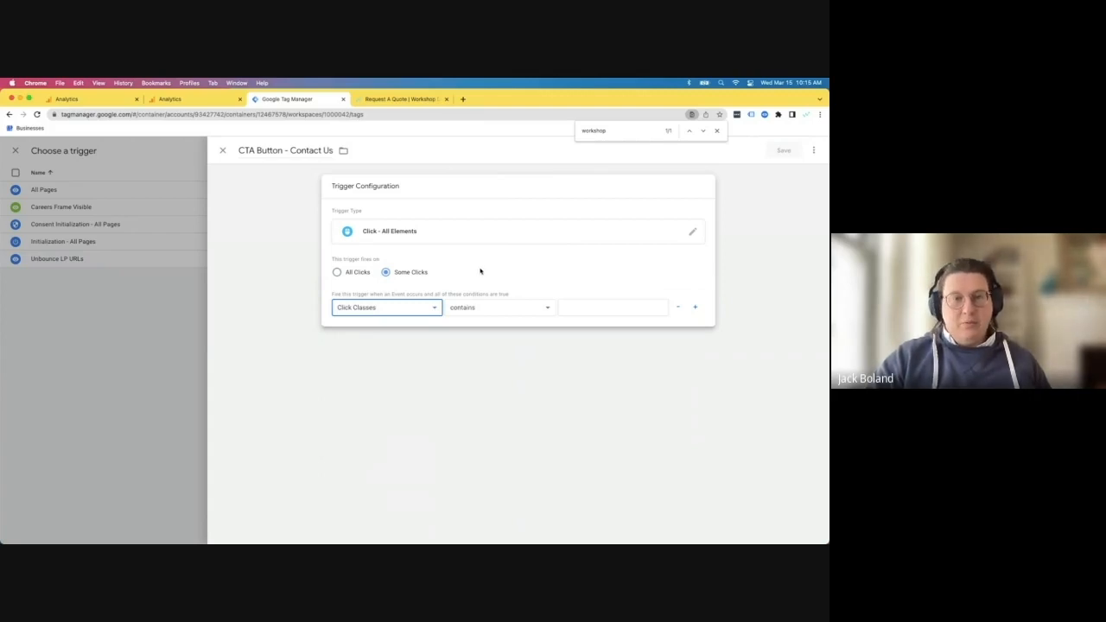
# Inspect the Contact Us button near the footer of the Request A Quote page and copy its class, copy-block__button.
pyautogui.click(365, 100)
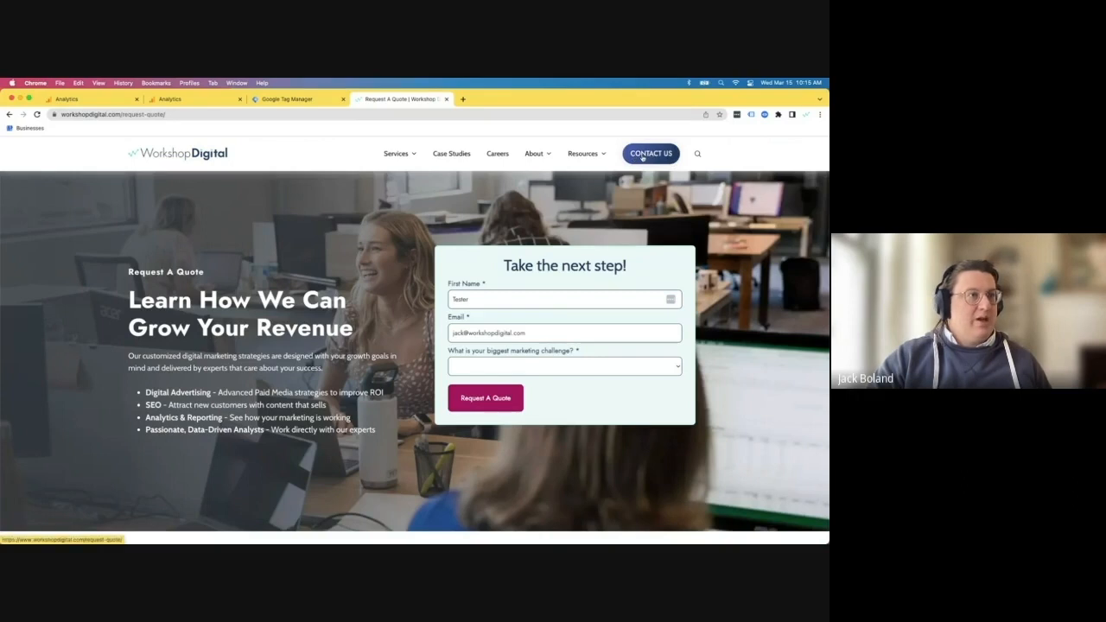
pyautogui.scroll(-10, 330, 302)
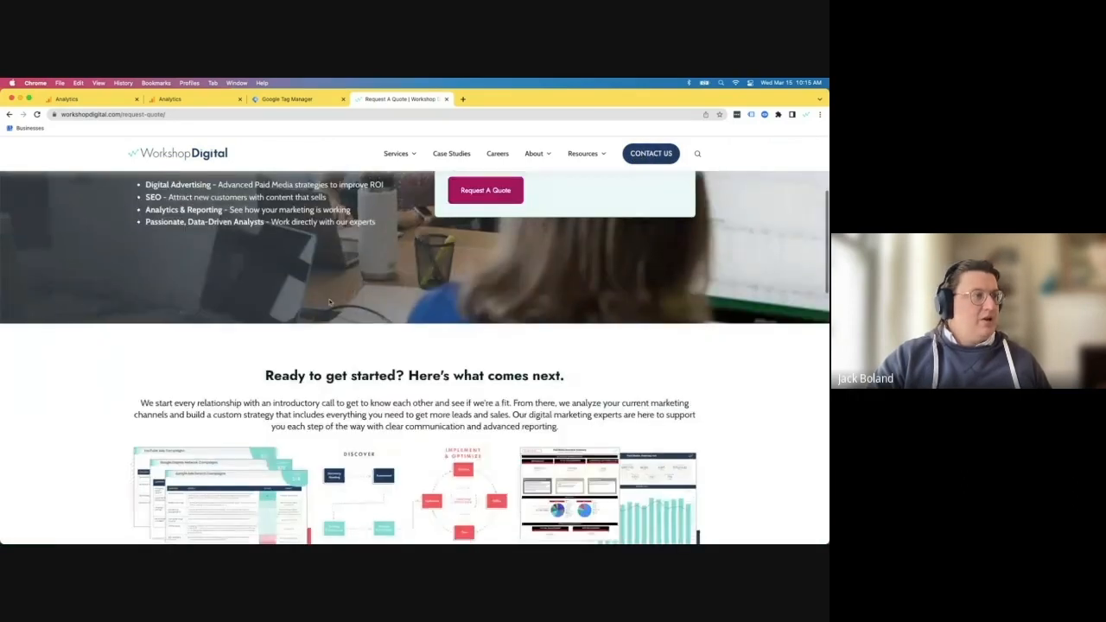
pyautogui.scroll(-10, 330, 302)
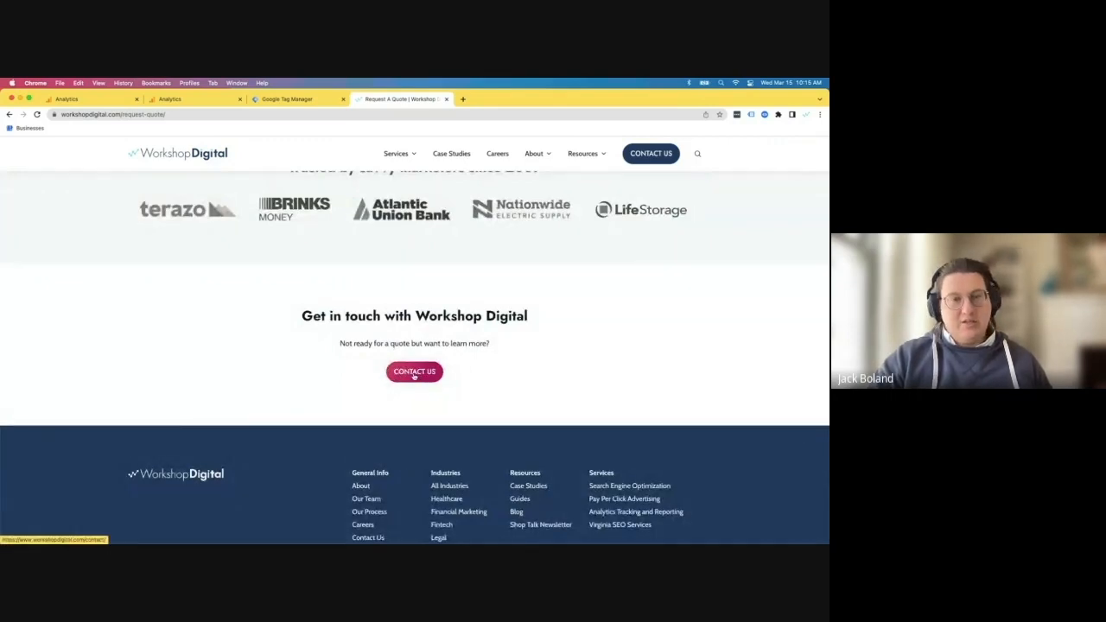
pyautogui.scroll(-1, 398, 375)
pyautogui.rightClick(393, 370)
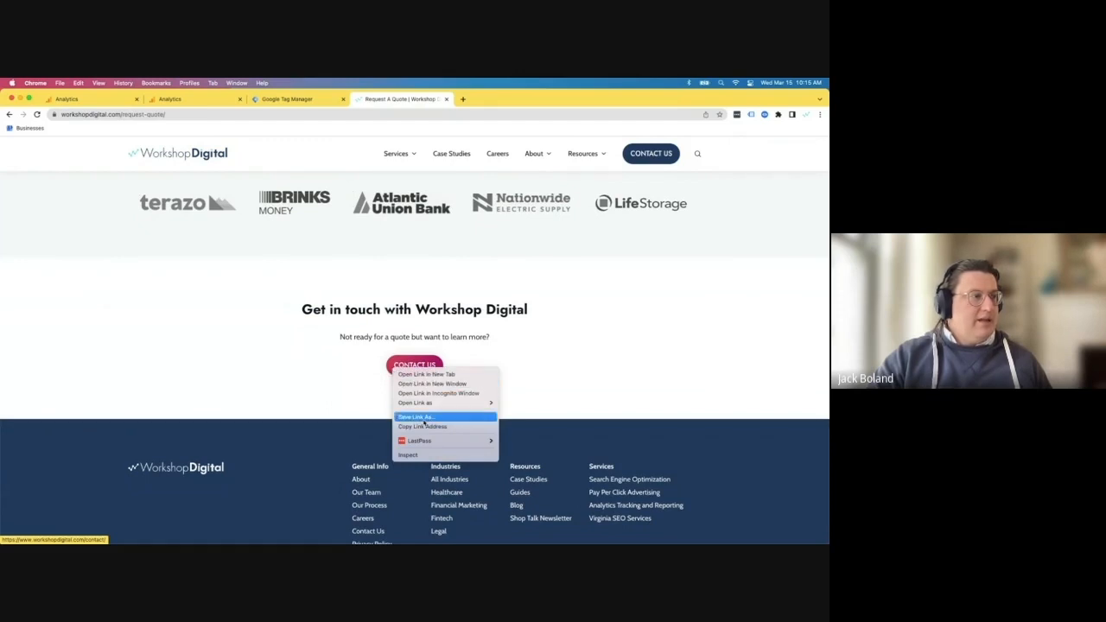
pyautogui.moveTo(423, 403)
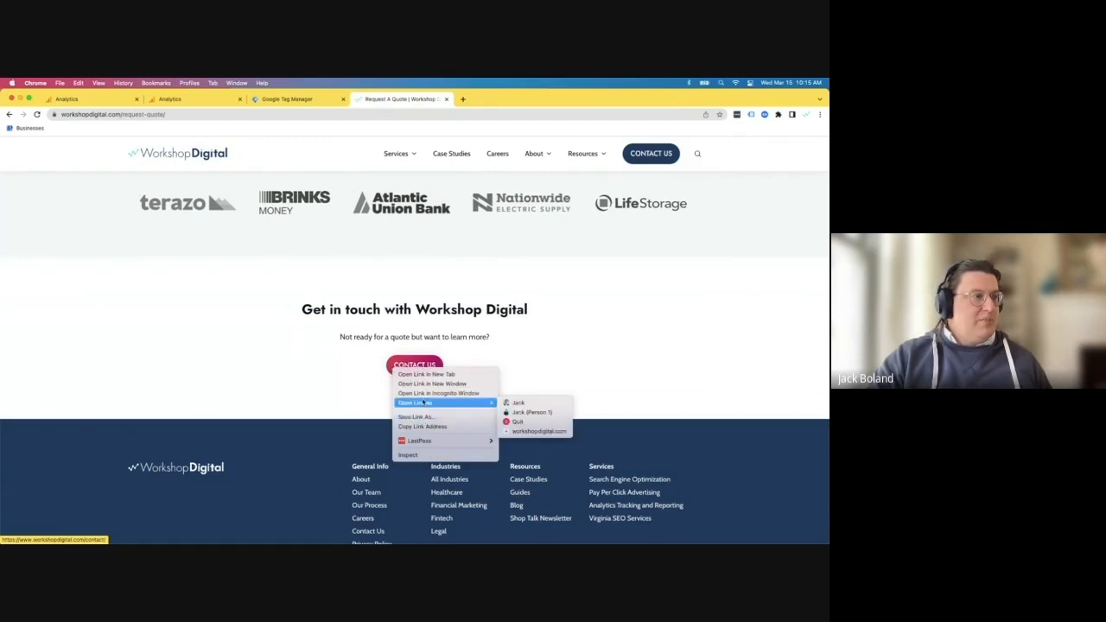
pyautogui.click(417, 454)
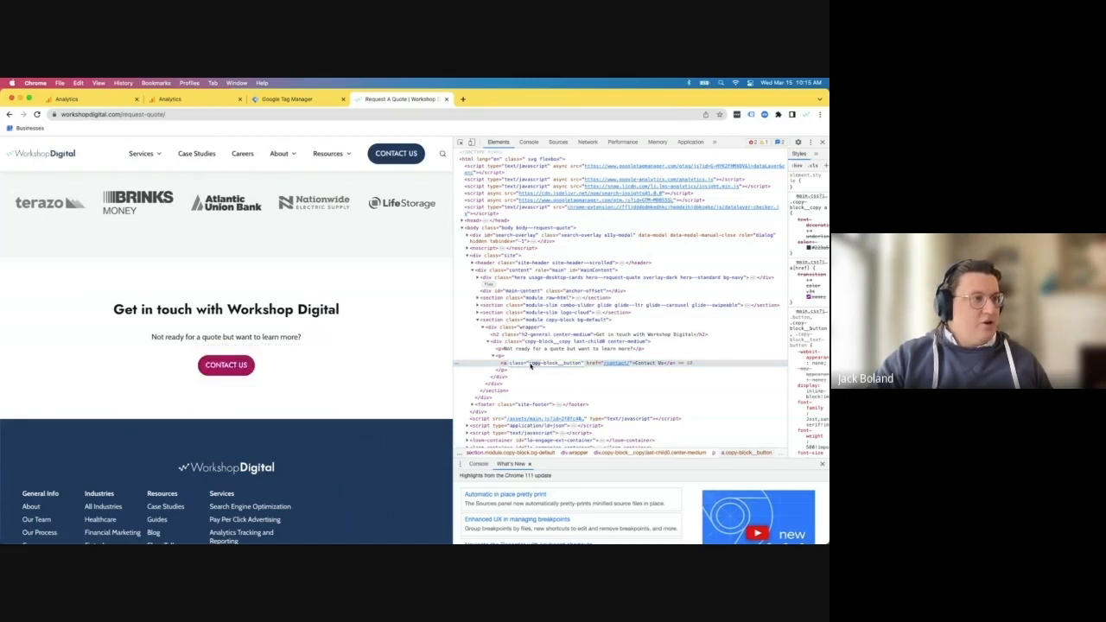
pyautogui.doubleClick(580, 366)
pyautogui.press('super+c')
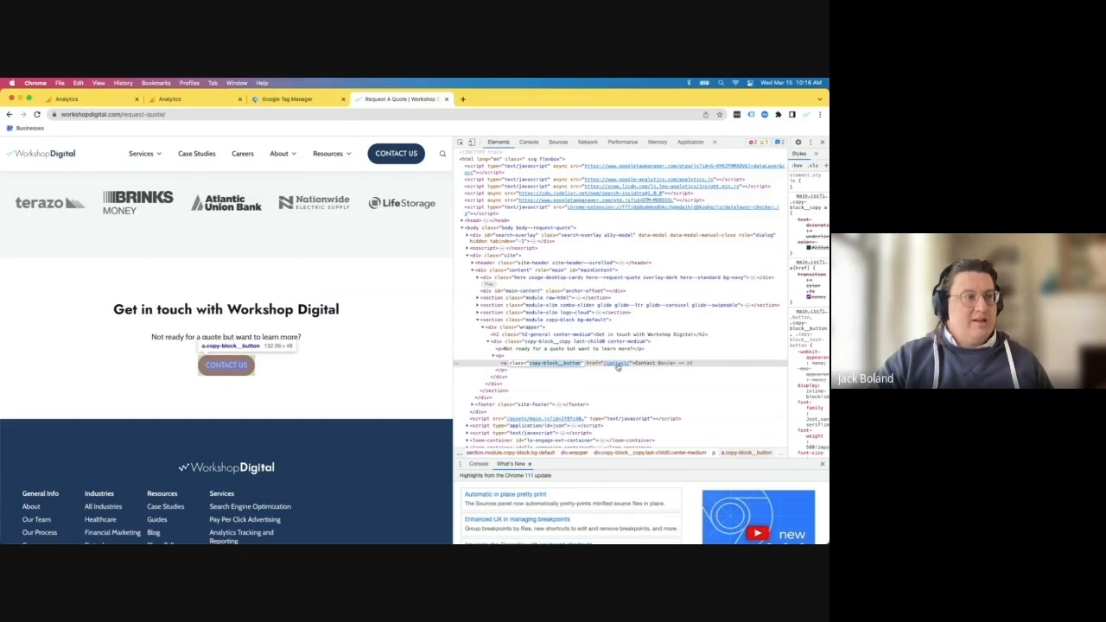
# Return to Google Tag Manager and set the trigger condition to Click Classes contains copy-block__button.
pyautogui.click(286, 100)
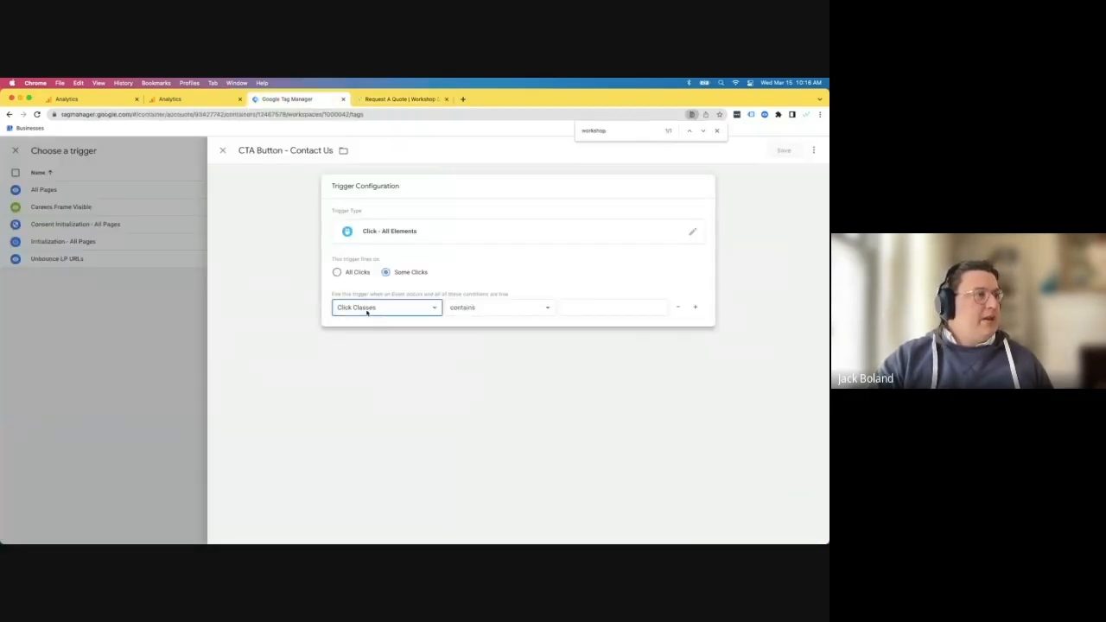
pyautogui.click(409, 313)
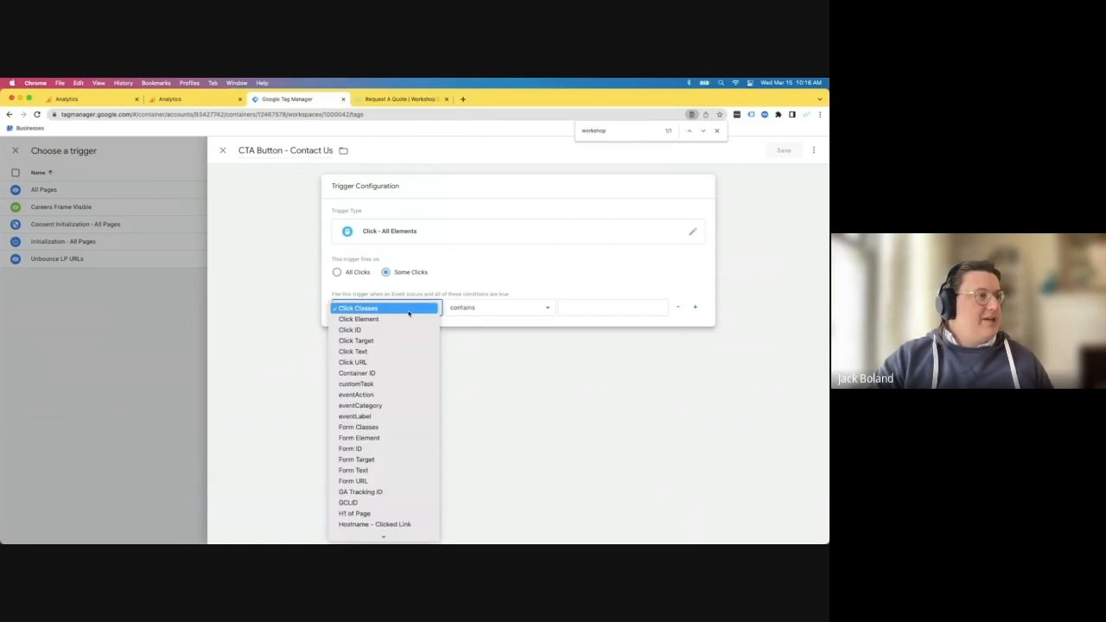
pyautogui.click(388, 101)
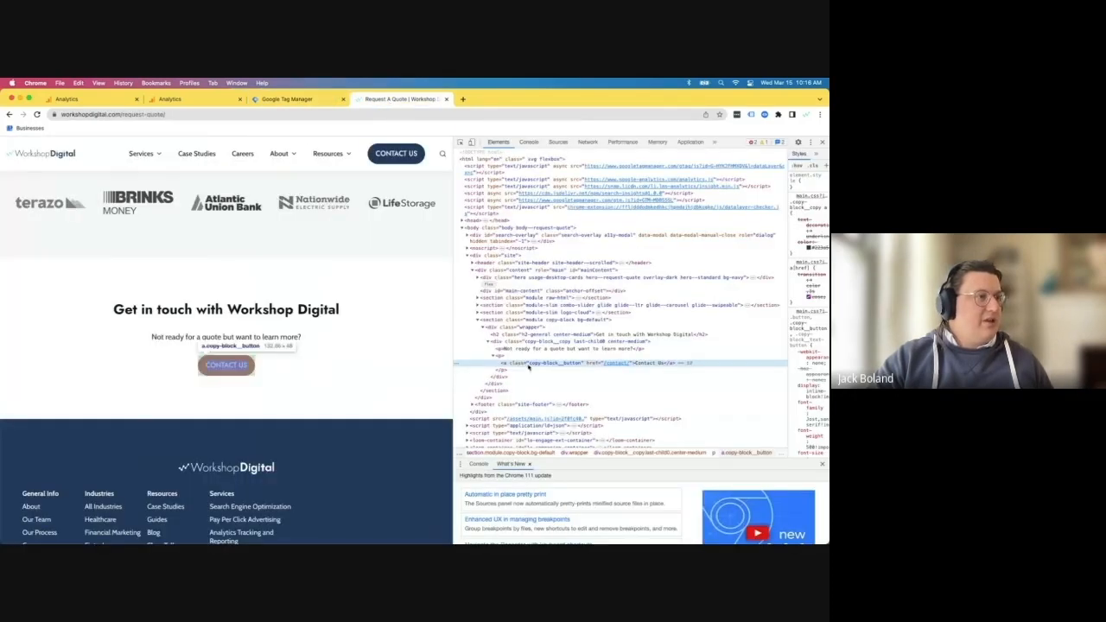
pyautogui.click(277, 101)
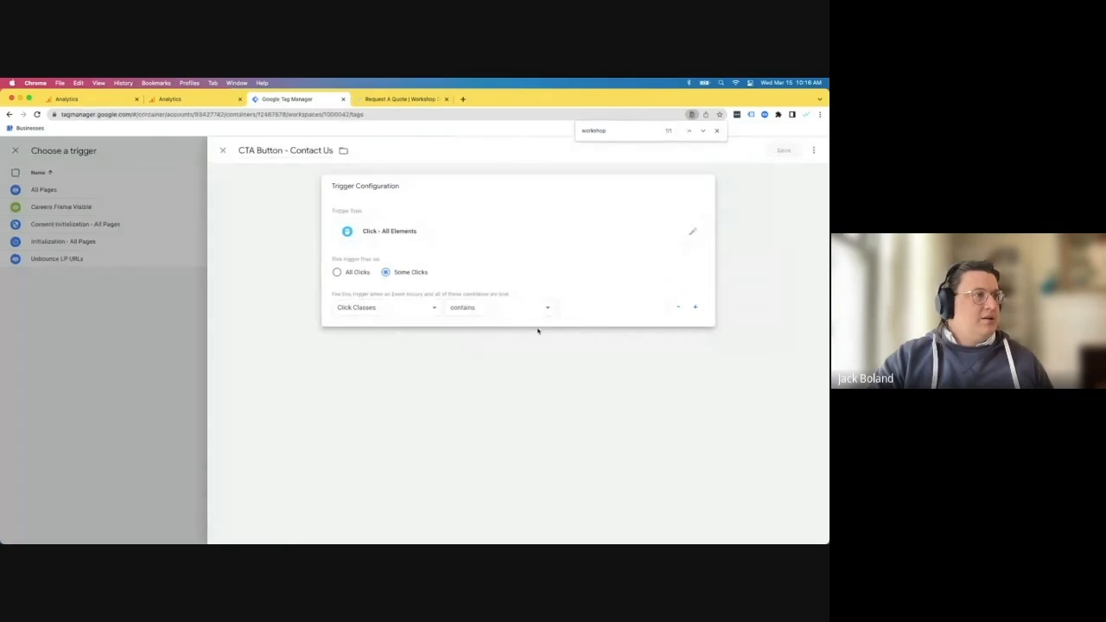
pyautogui.click(573, 308)
pyautogui.press('super+v')
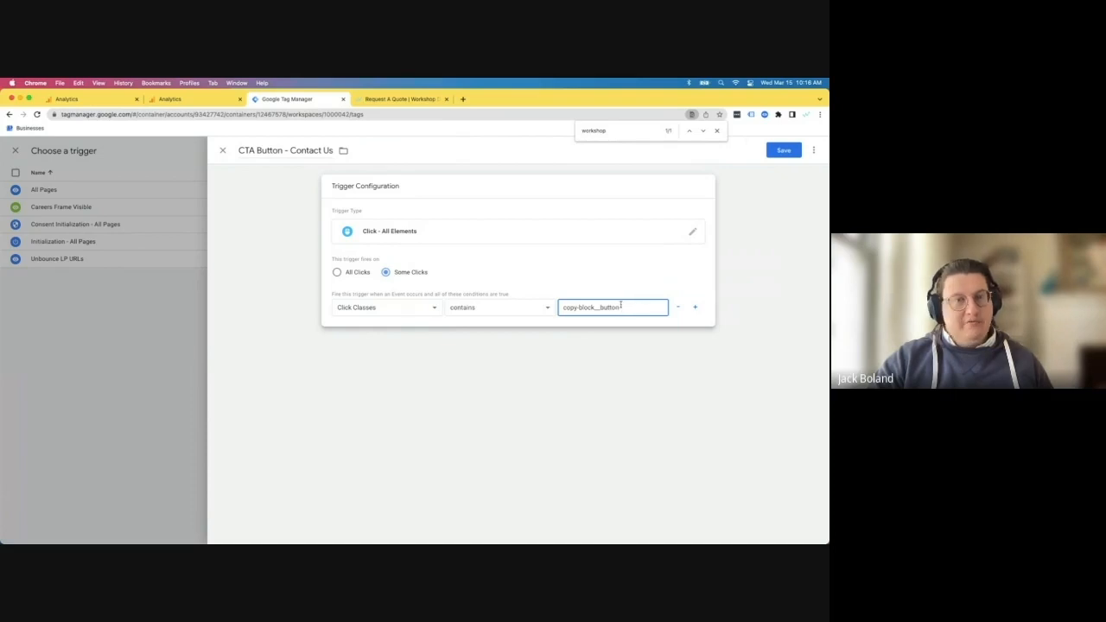
# Add a second trigger condition, Click URL contains /contact/, and save both the trigger and the tag.
pyautogui.click(692, 309)
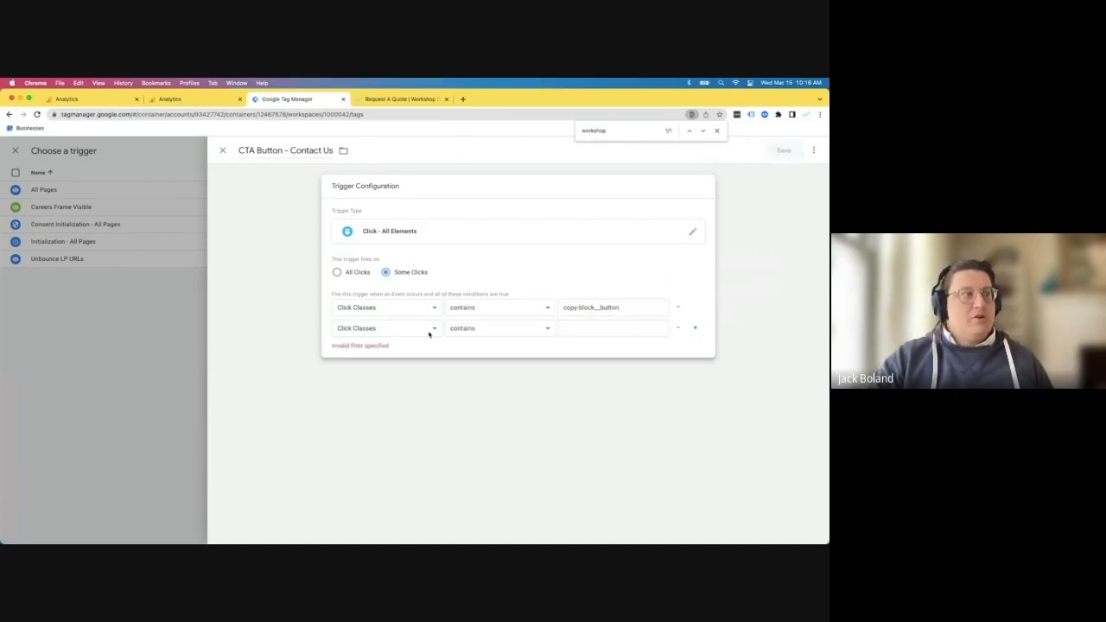
pyautogui.click(430, 329)
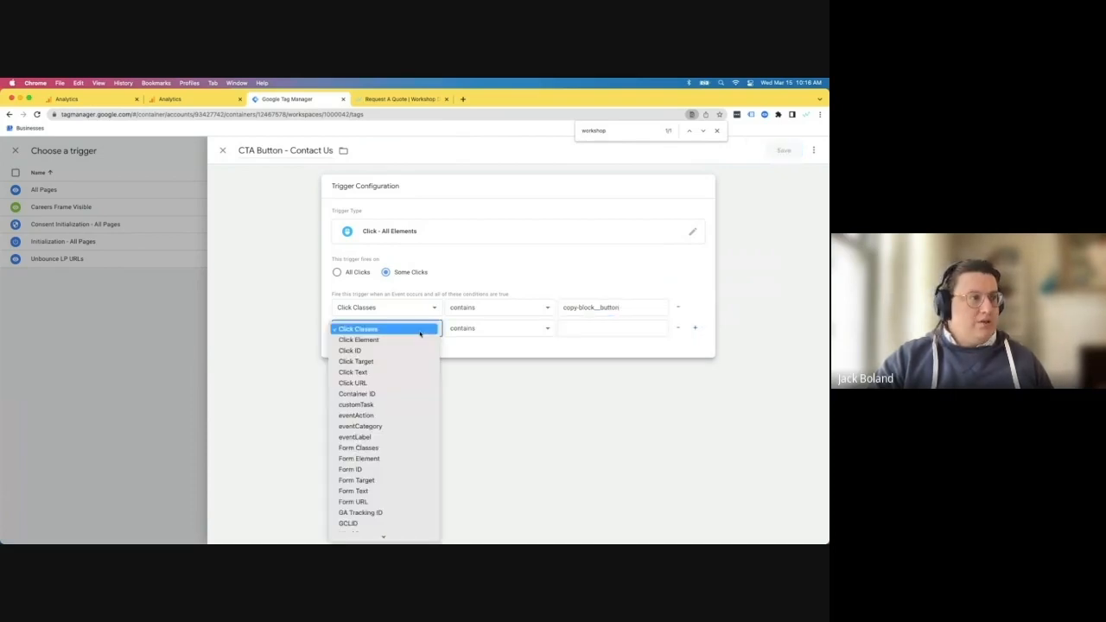
pyautogui.click(353, 383)
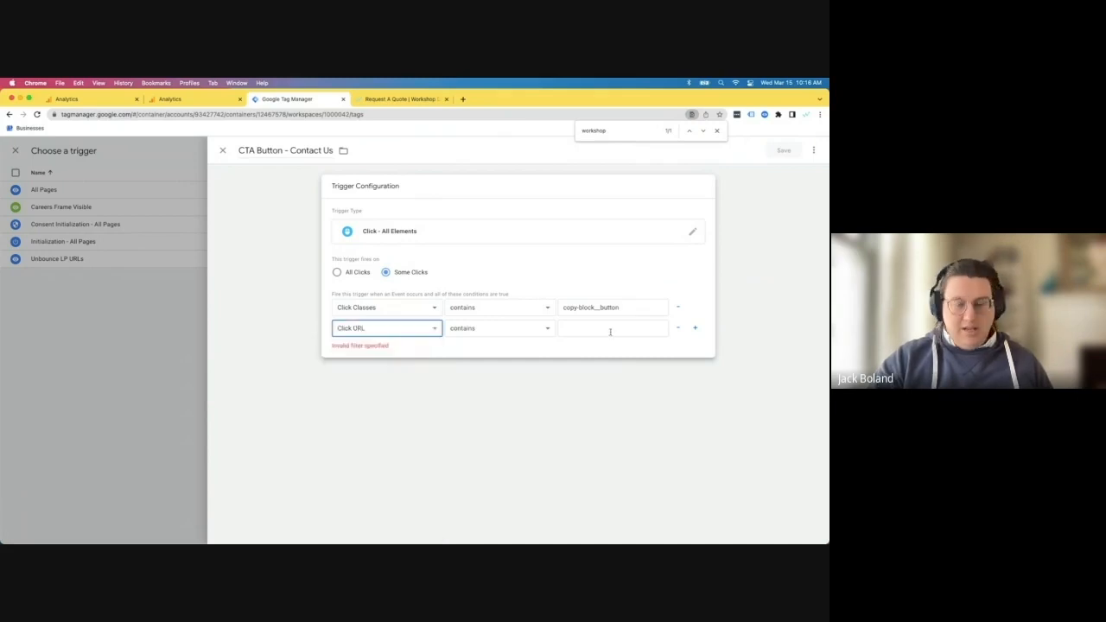
pyautogui.click(610, 328)
pyautogui.write('/contact/')
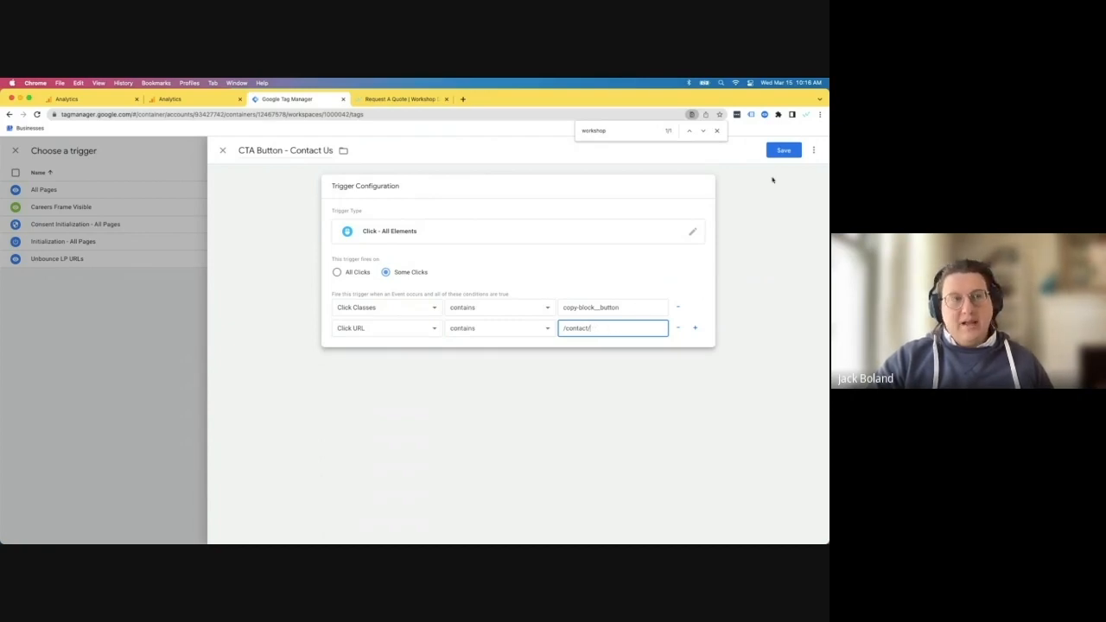
pyautogui.click(784, 150)
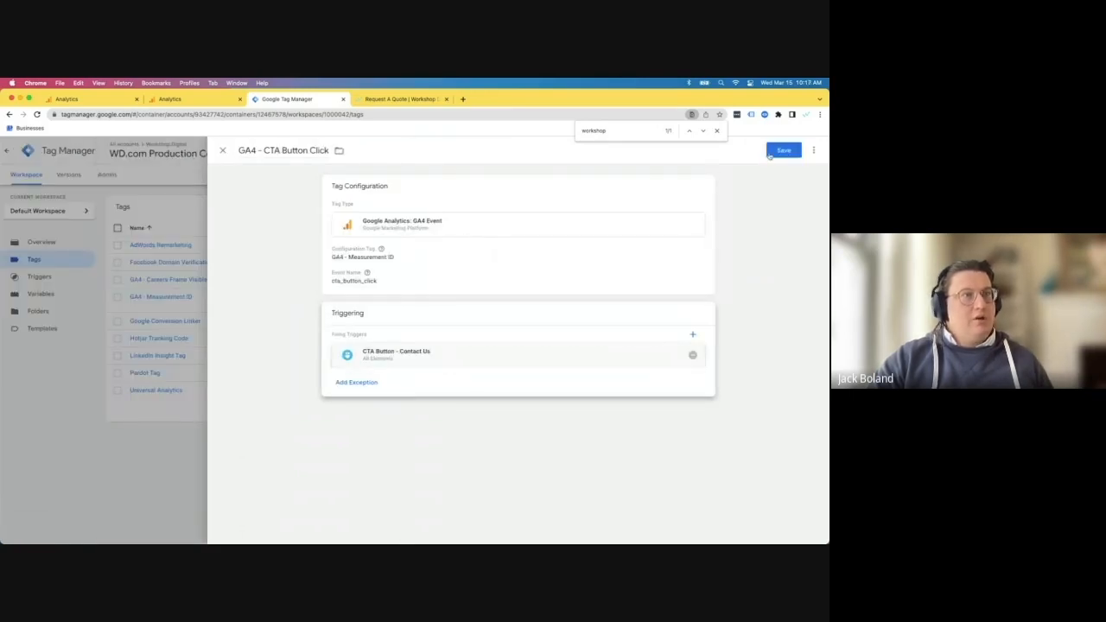
pyautogui.click(782, 151)
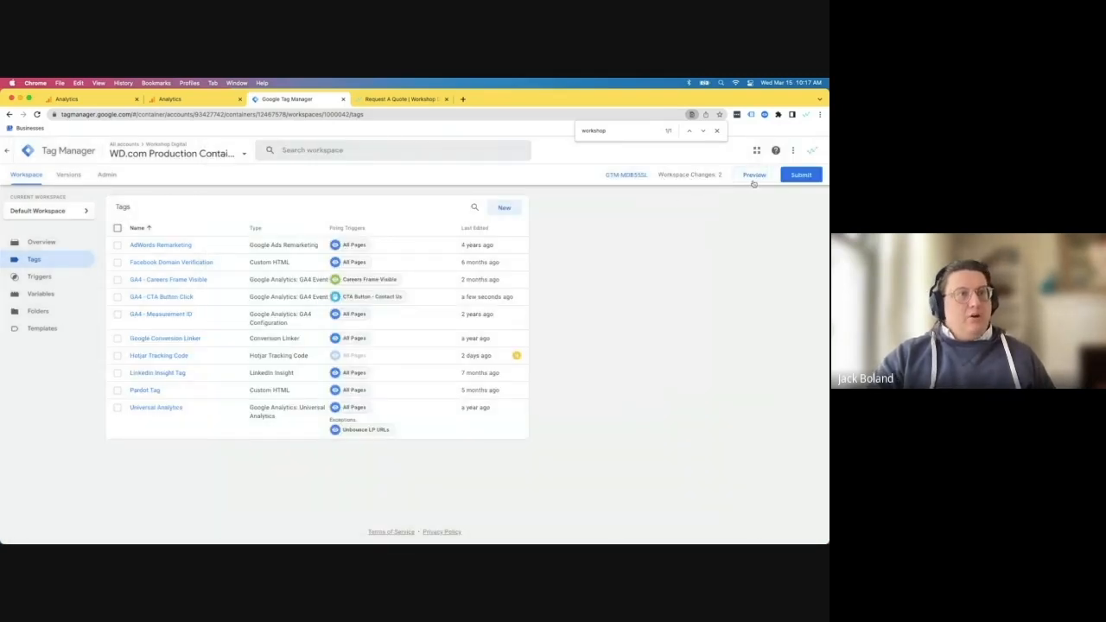
# Copy the web address of the Request A Quote page and close that page.
pyautogui.click(380, 100)
pyautogui.click(372, 114)
pyautogui.press('super+c')
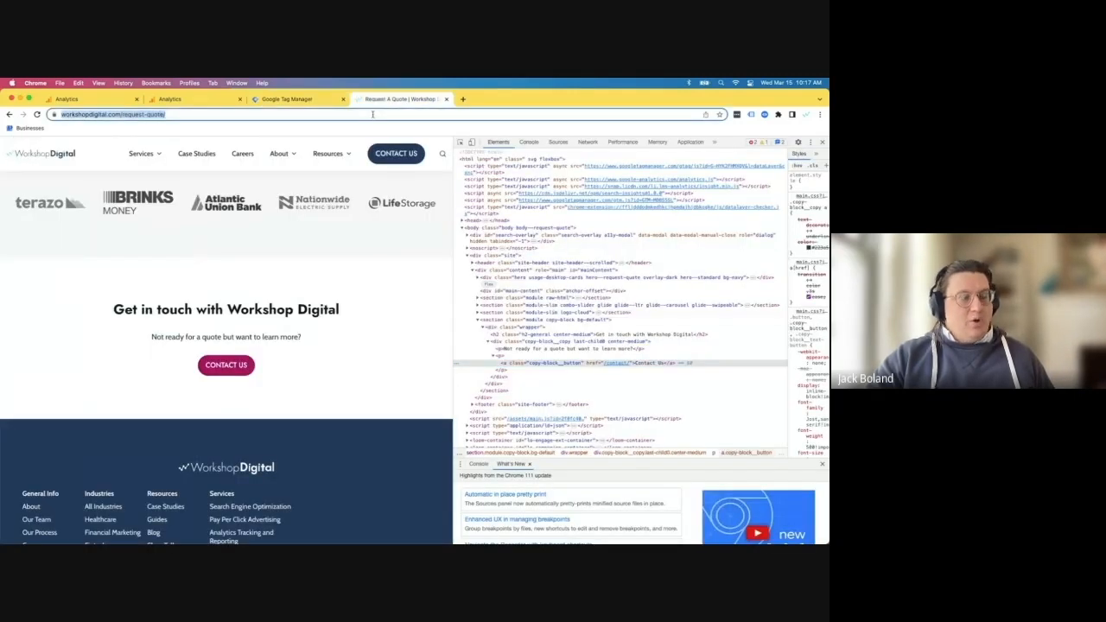
pyautogui.click(446, 101)
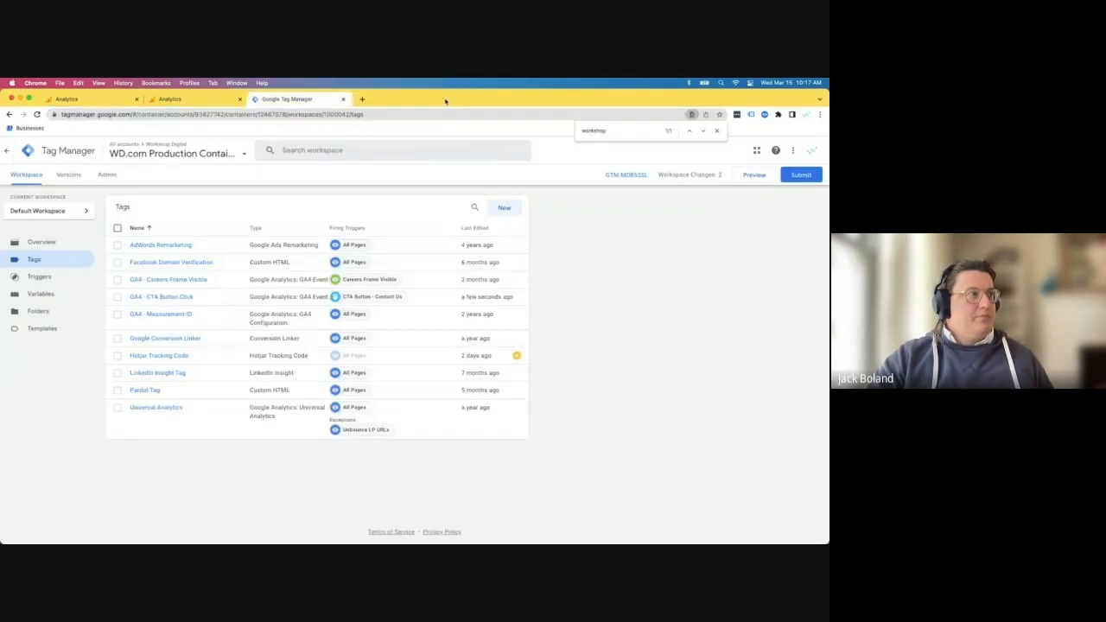
pyautogui.click(752, 178)
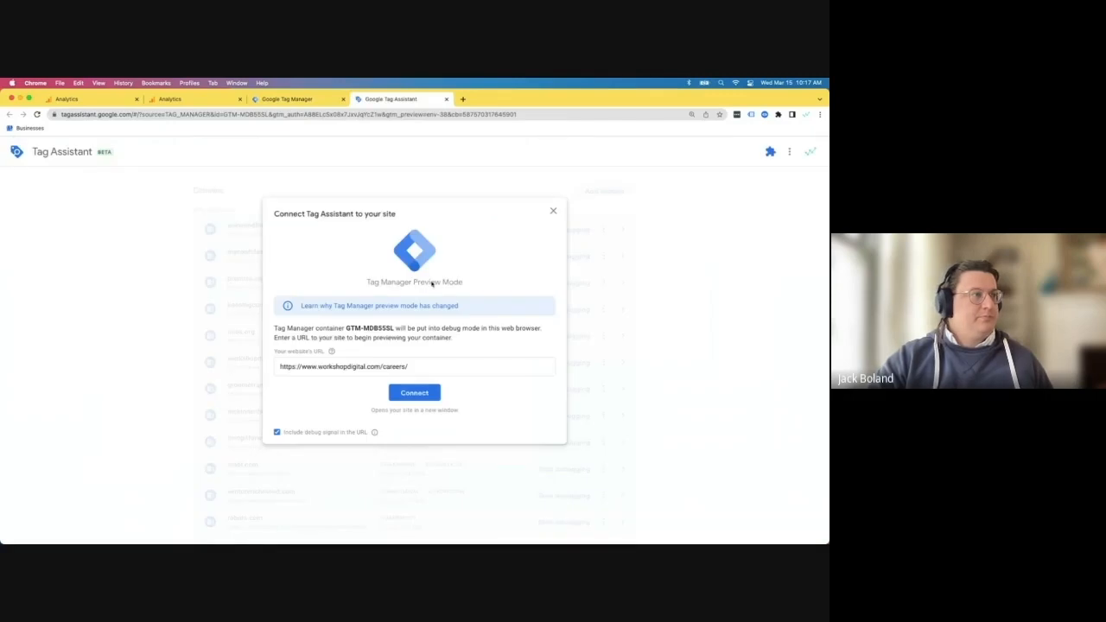
pyautogui.click(363, 367)
pyautogui.press('super+a')
pyautogui.press('super+v')
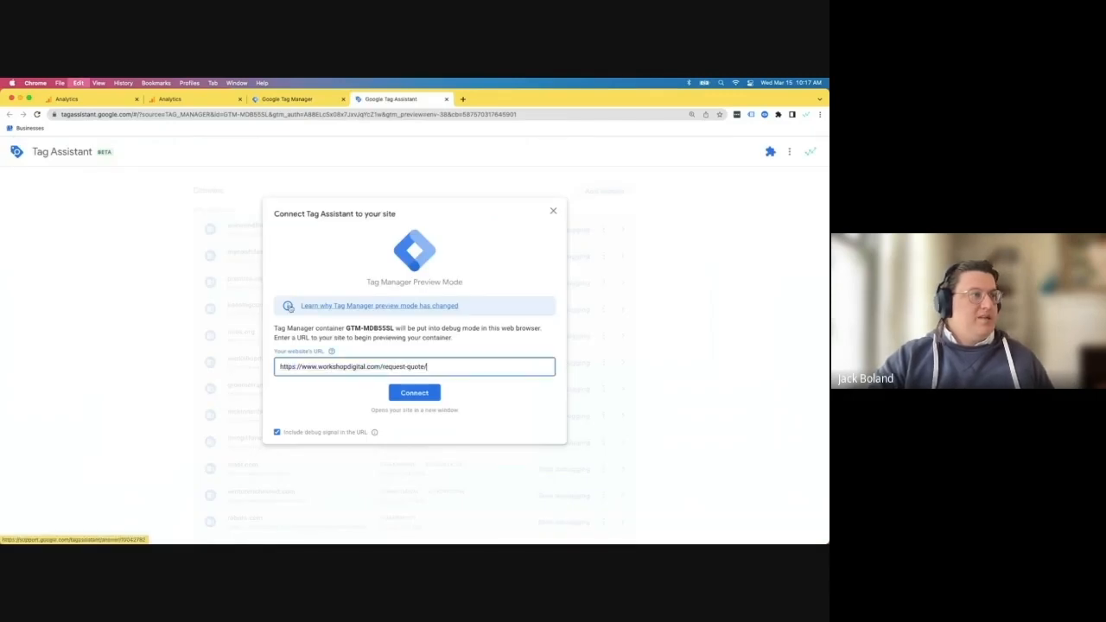
pyautogui.click(419, 397)
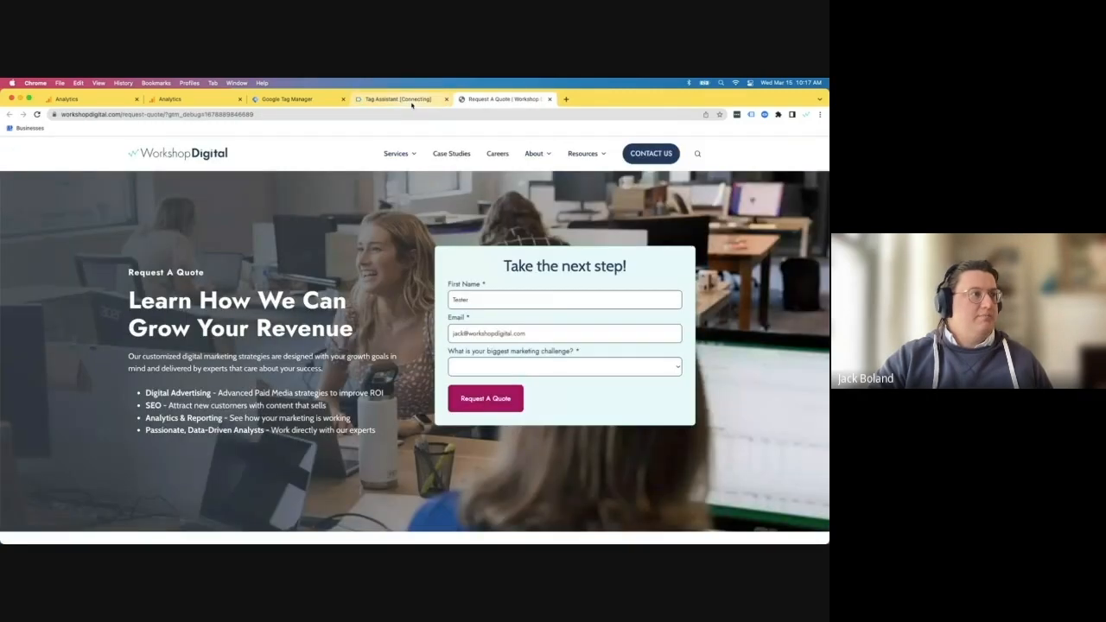
pyautogui.click(412, 100)
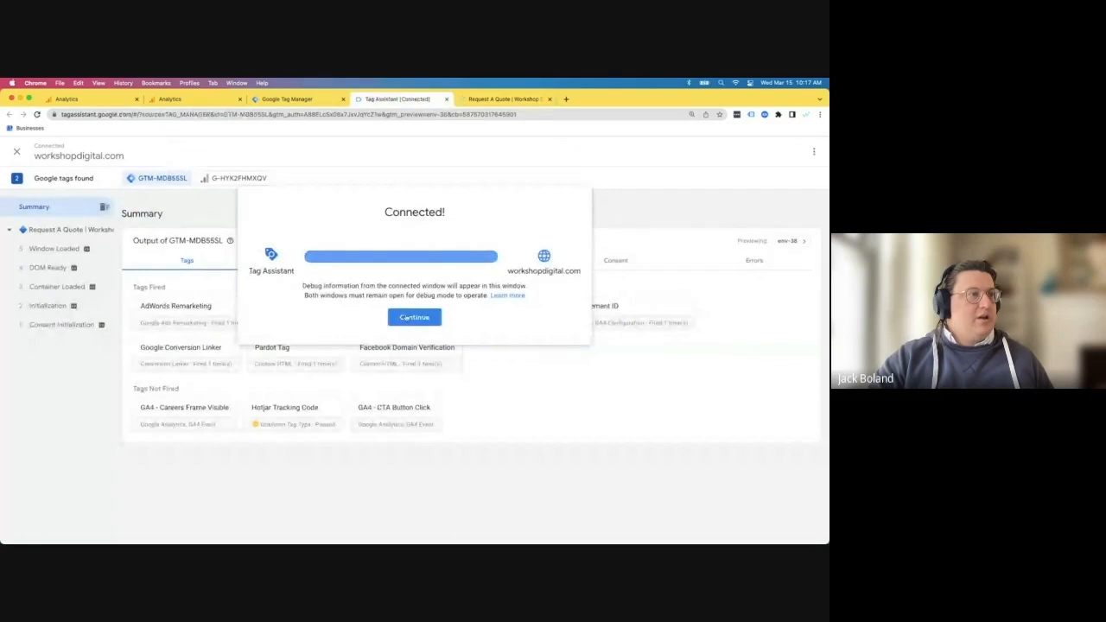
pyautogui.click(414, 318)
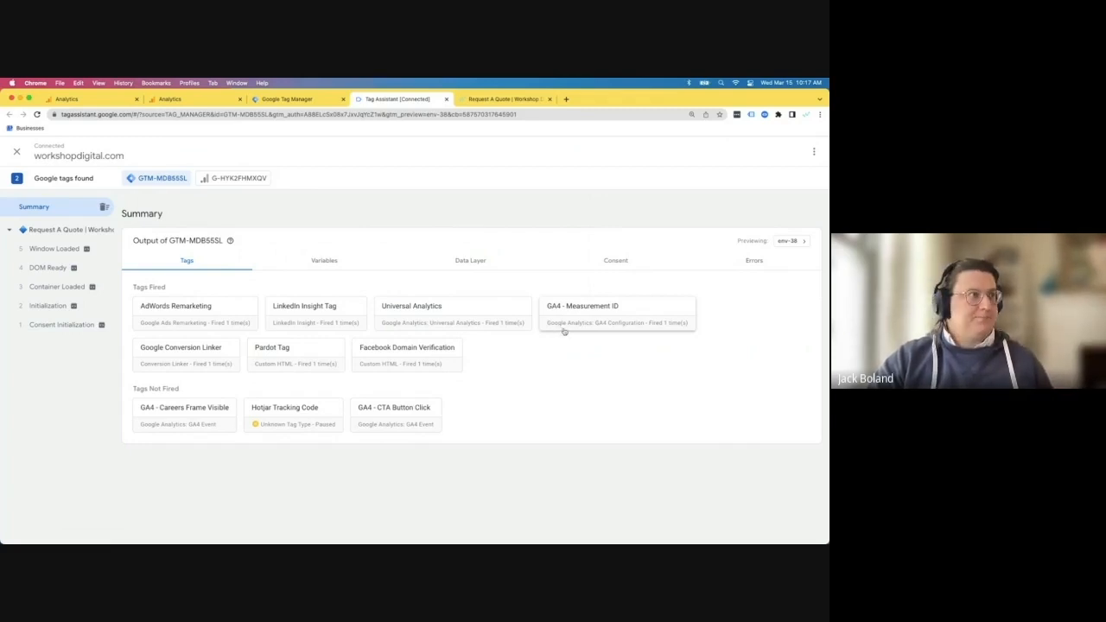
# Test the Contact Us button near the footer of the connected Request A Quote page and return to the Tag Assistant summary.
pyautogui.click(477, 101)
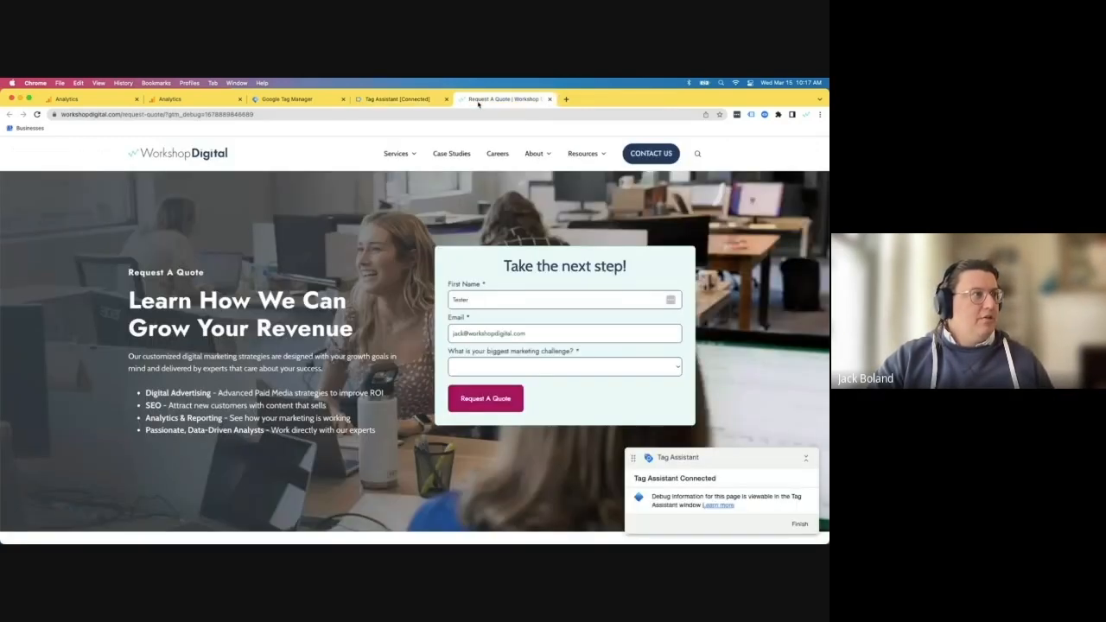
pyautogui.scroll(-15, 377, 274)
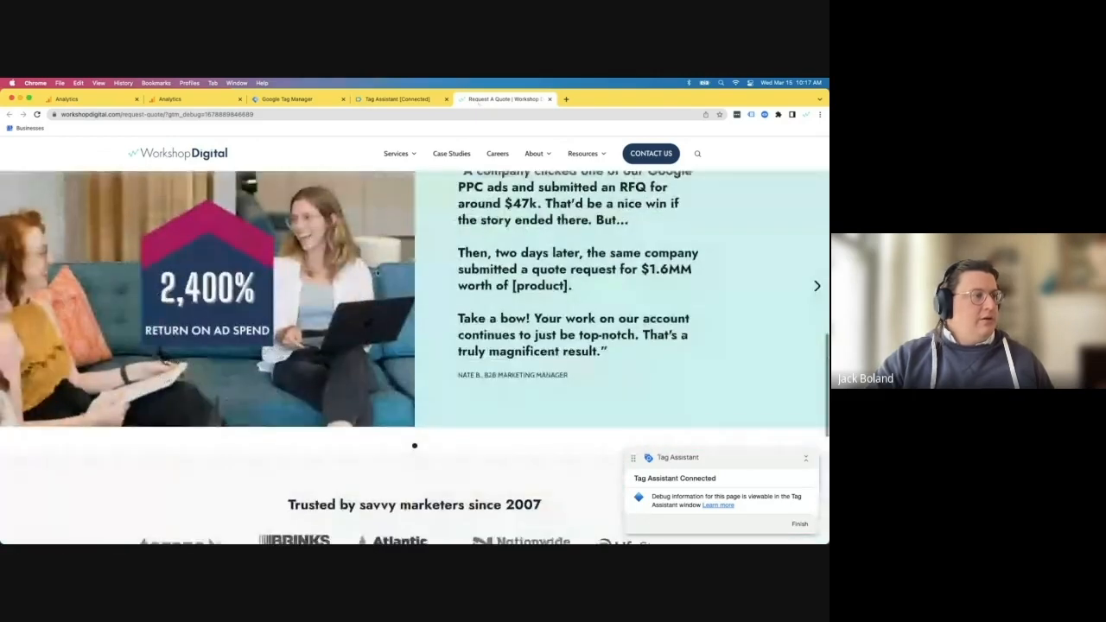
pyautogui.scroll(-10, 376, 272)
pyautogui.click(402, 296)
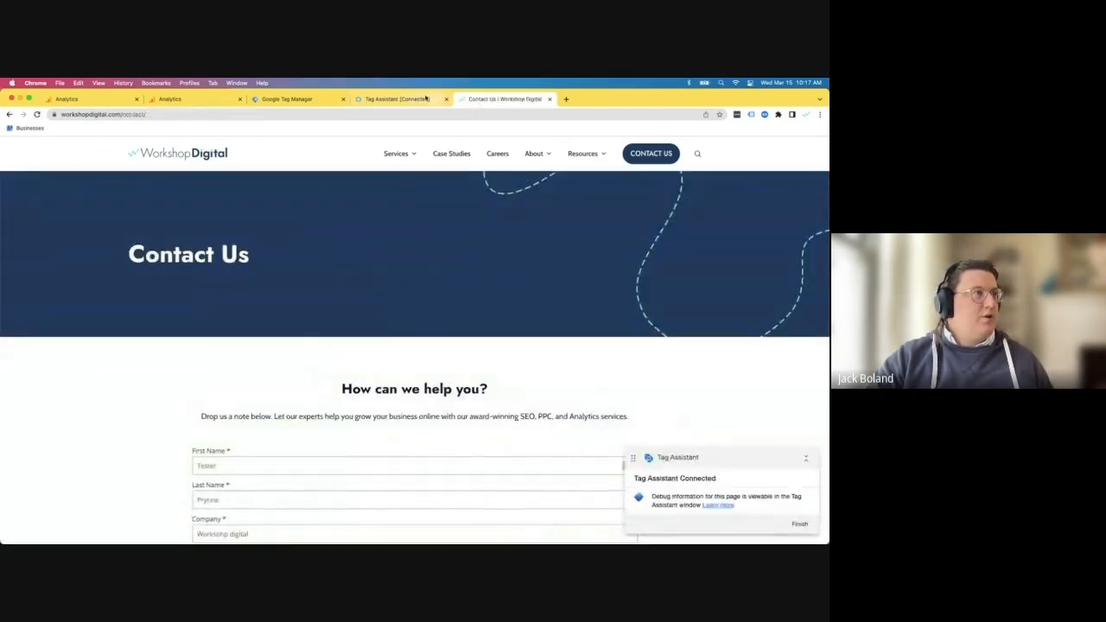
pyautogui.click(397, 100)
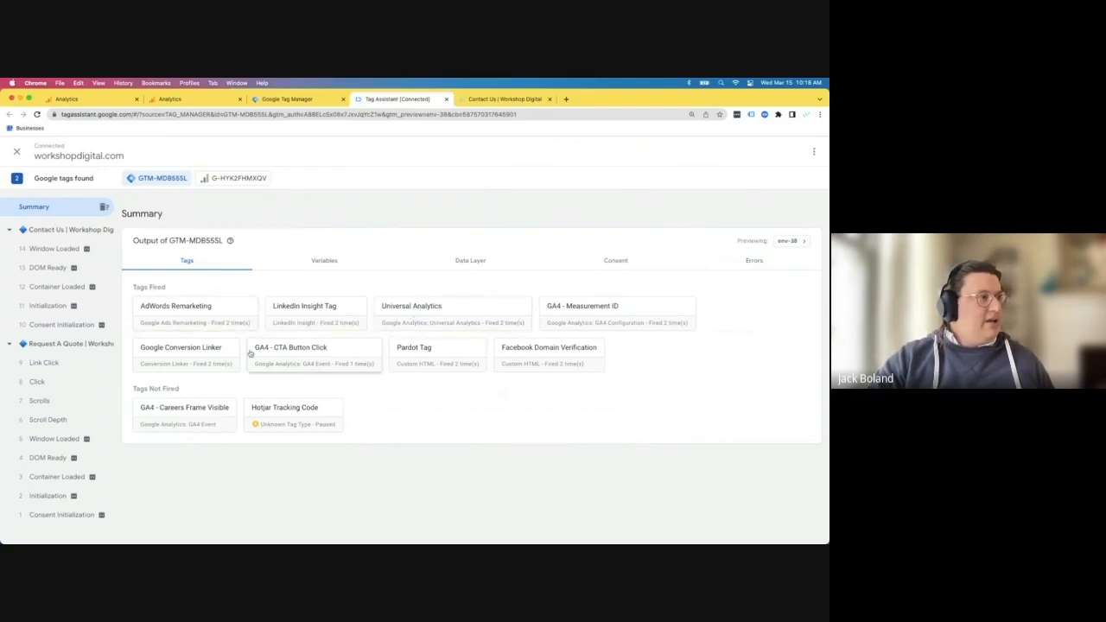
# Check which tags fired on the Contact Us and Request A Quote pages, and view the hits sent to the GA4 tag.
pyautogui.click(62, 232)
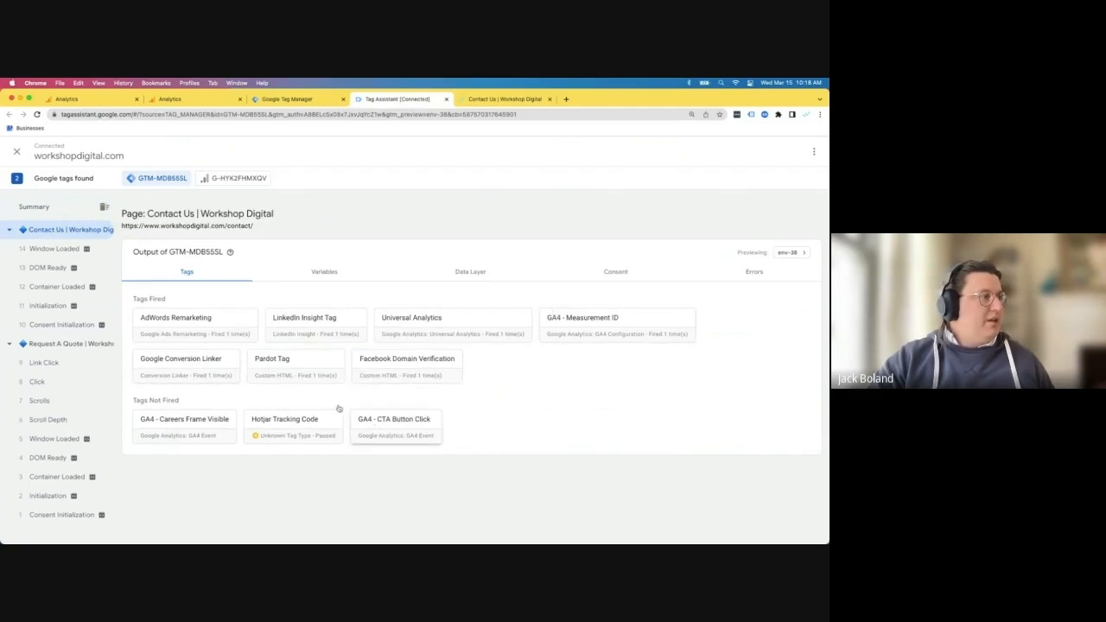
pyautogui.click(65, 346)
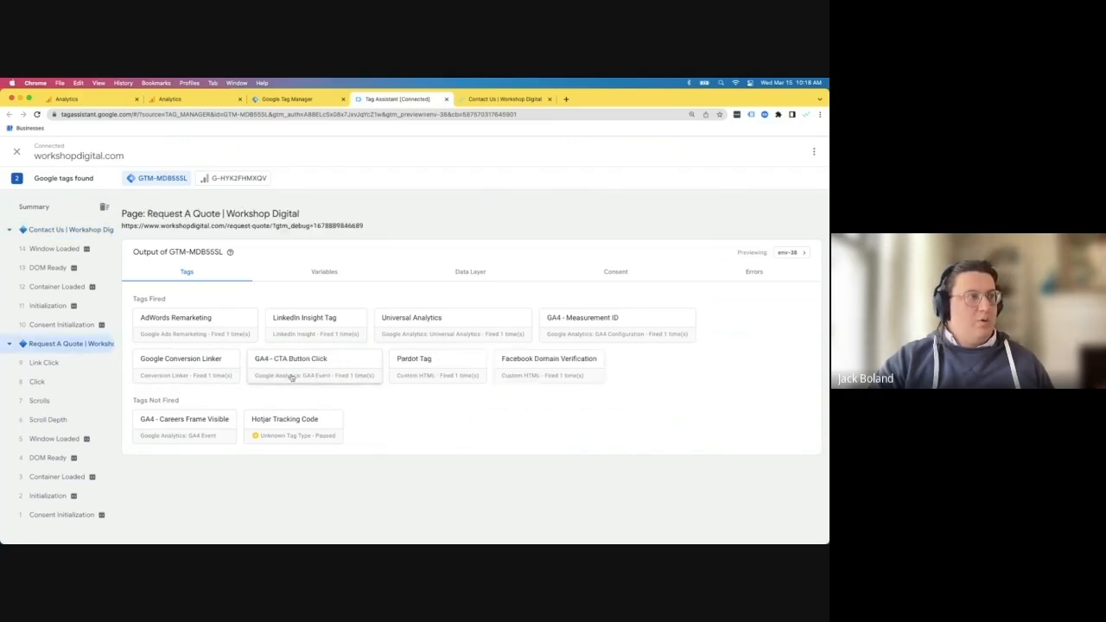
pyautogui.click(229, 179)
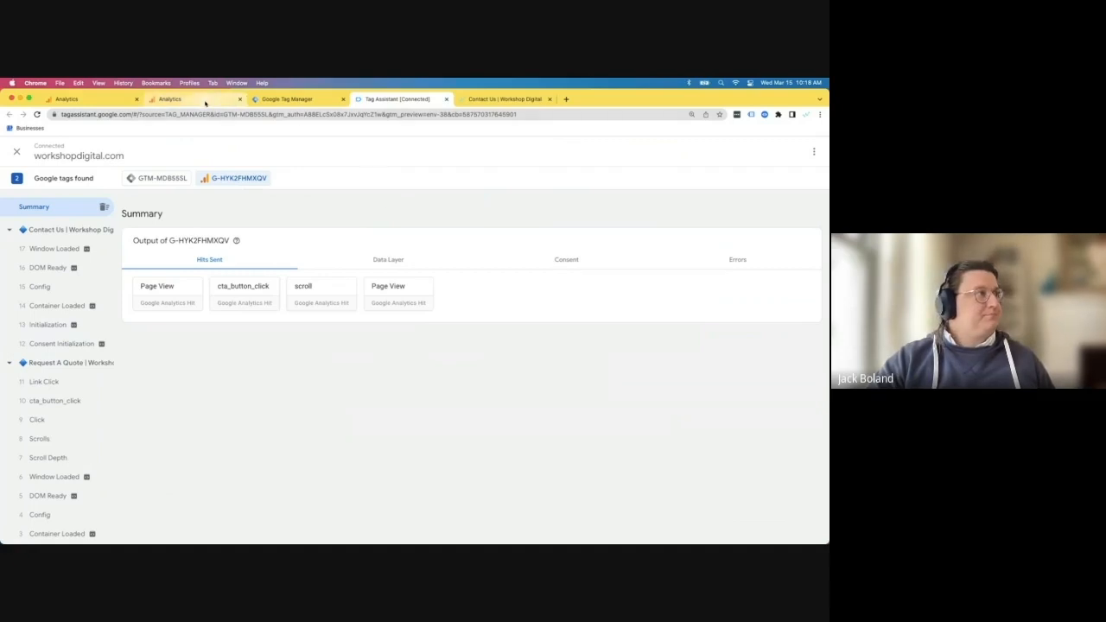
# Submit the Google Tag Manager workspace changes and publish them live as a version named CTA Button Click.
pyautogui.click(284, 100)
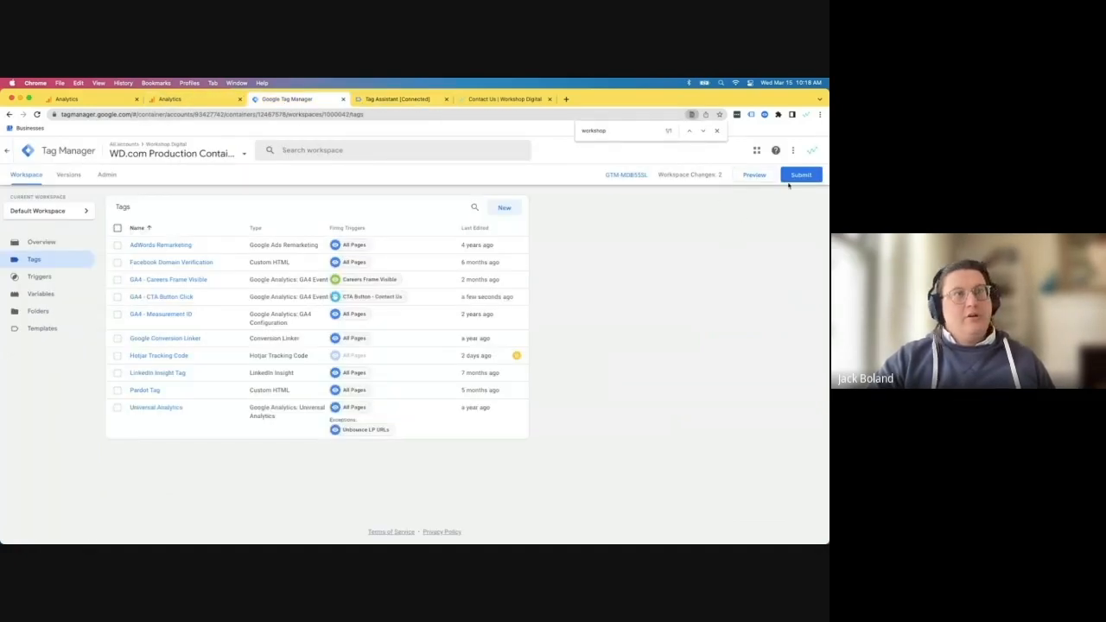
pyautogui.click(799, 175)
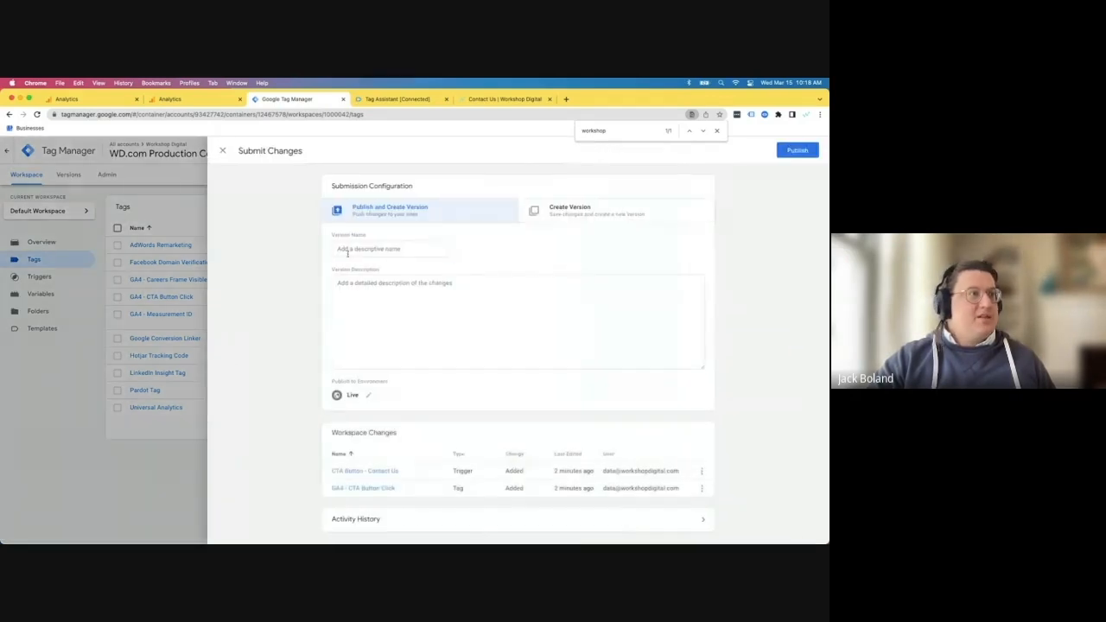
pyautogui.write('CTA Button Click')
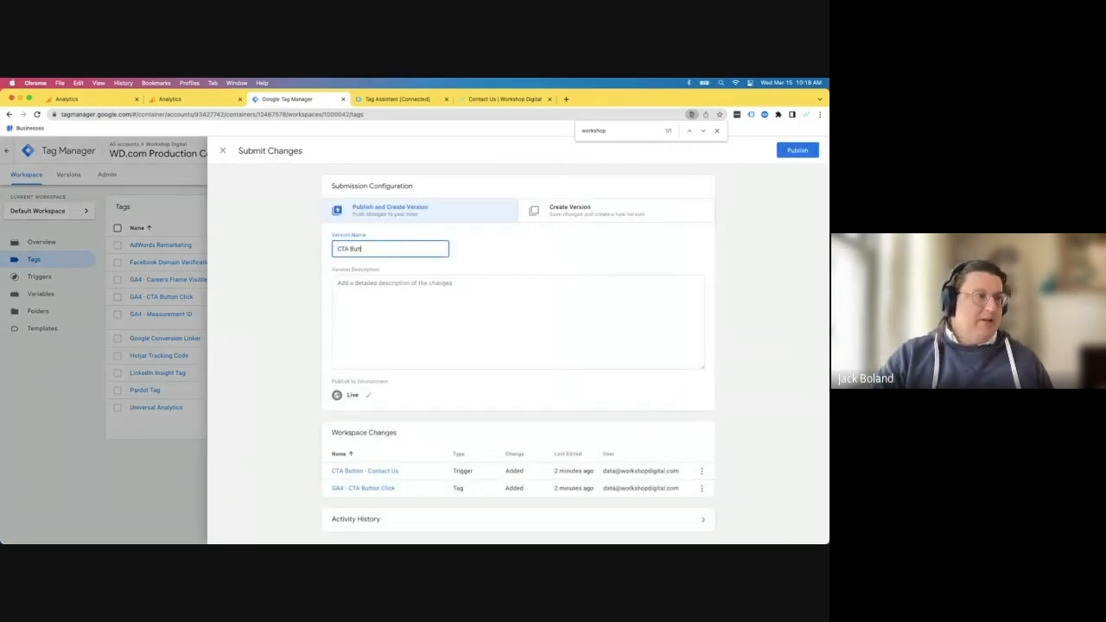
pyautogui.click(494, 355)
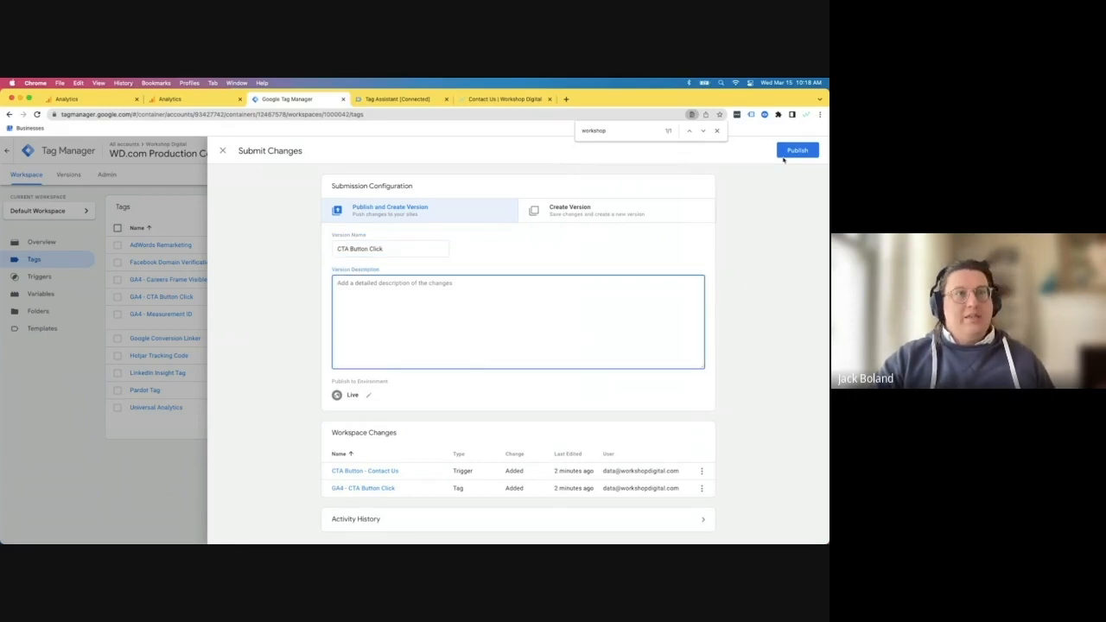
pyautogui.click(795, 152)
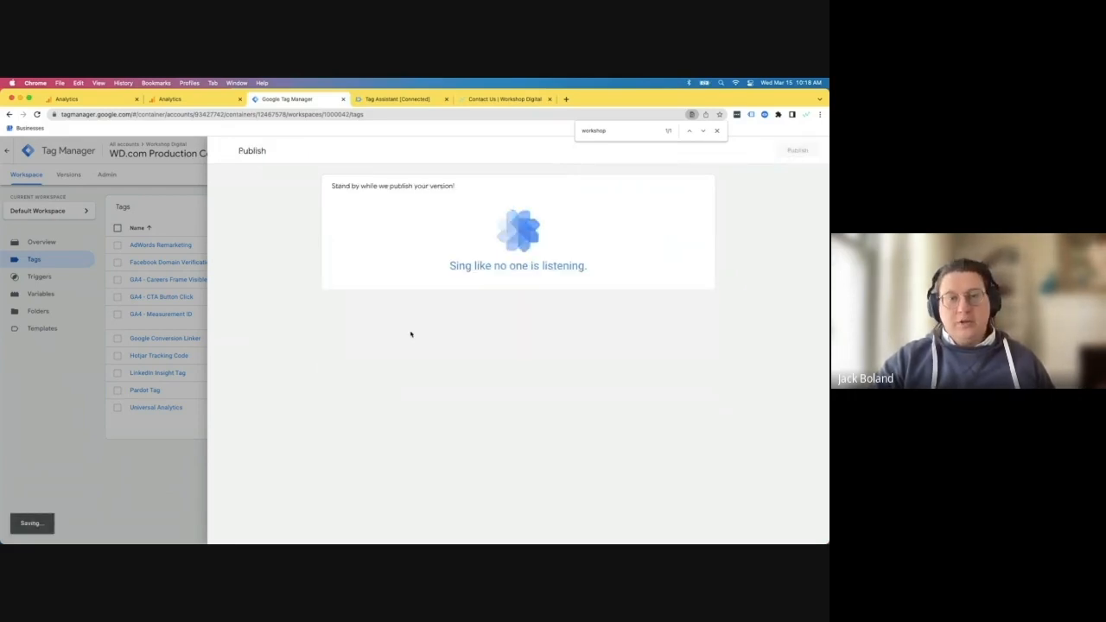
# Switch to the GA4 property in Google Analytics and review its existing events and conversion markings.
pyautogui.click(192, 100)
pyautogui.click(105, 100)
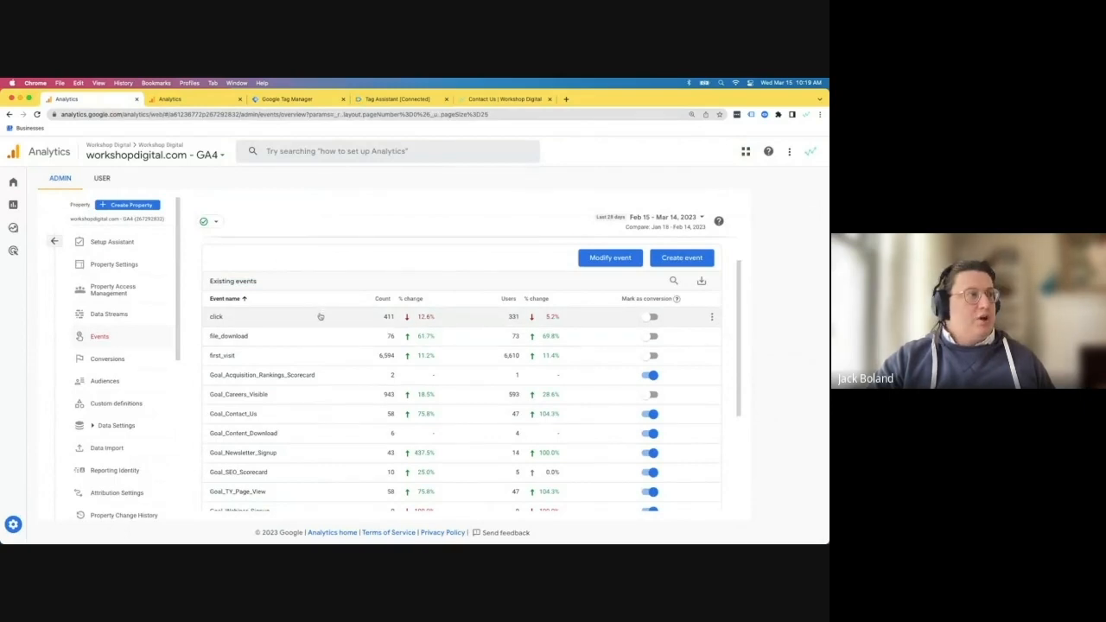
pyautogui.scroll(-5, 318, 313)
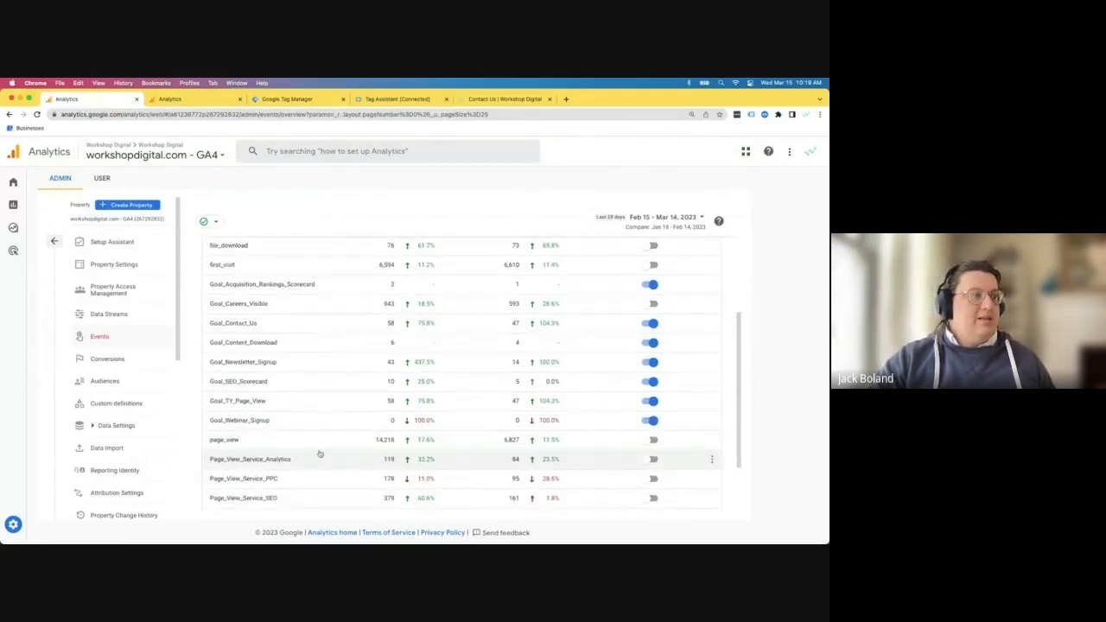
pyautogui.scroll(-4, 318, 456)
pyautogui.scroll(10, 325, 330)
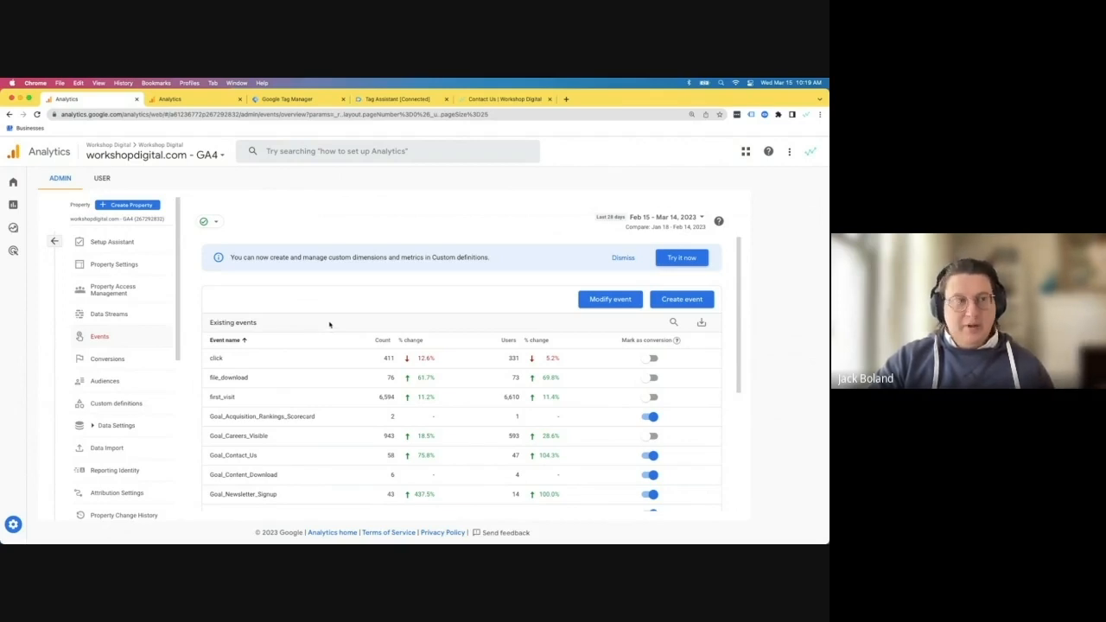
pyautogui.scroll(-1, 487, 303)
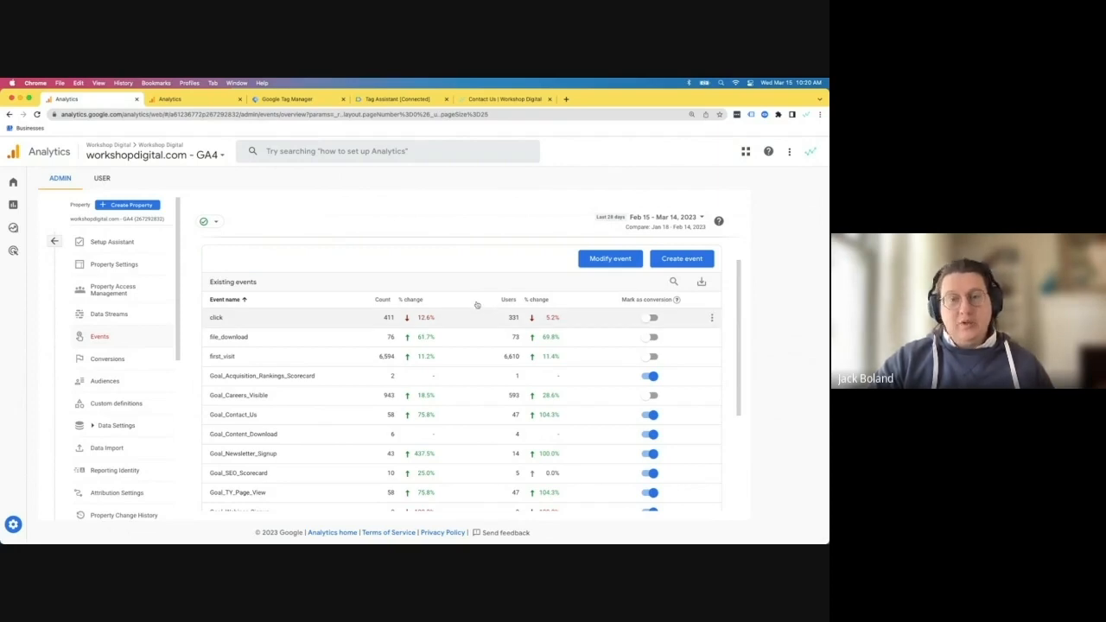
# Examine the destination details of the Contact Us goal in the Universal Analytics Reporting view.
pyautogui.click(204, 101)
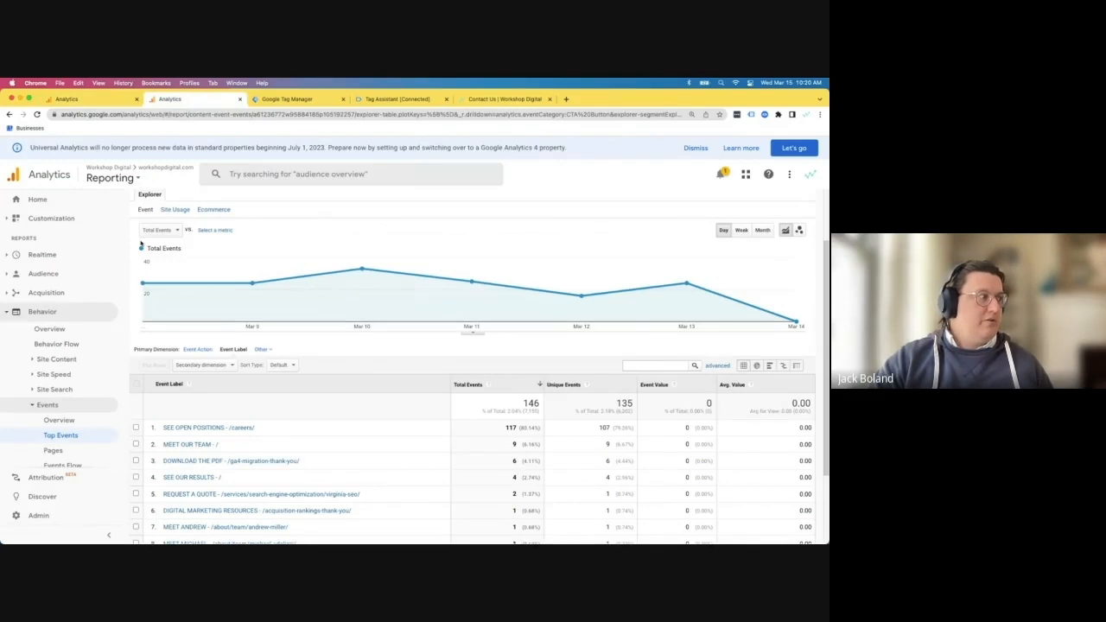
pyautogui.click(38, 515)
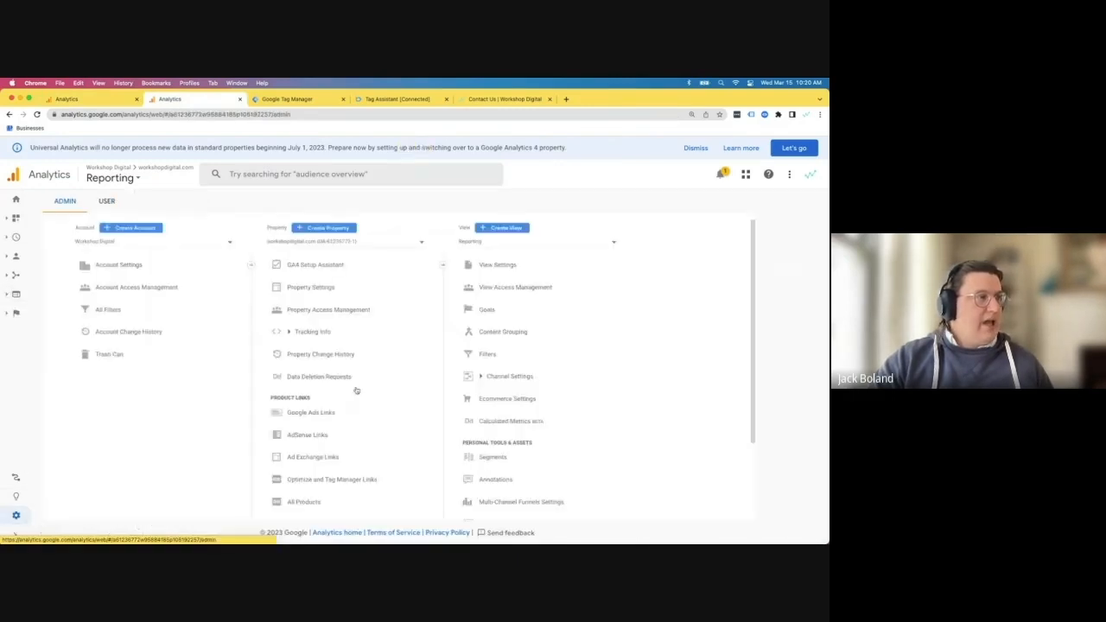
pyautogui.click(570, 310)
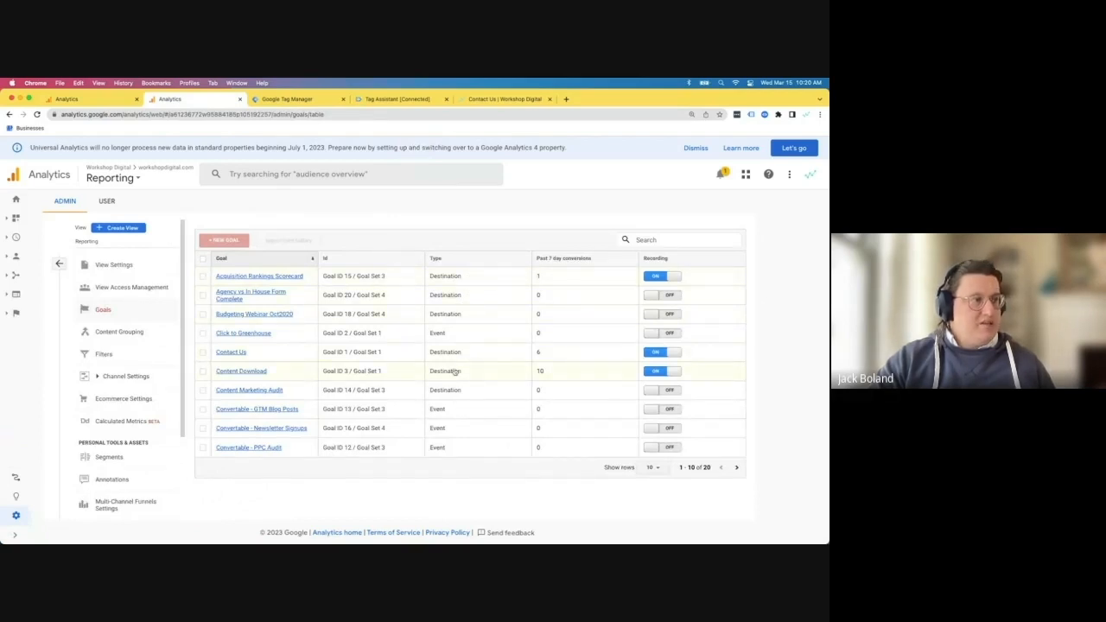
pyautogui.click(230, 352)
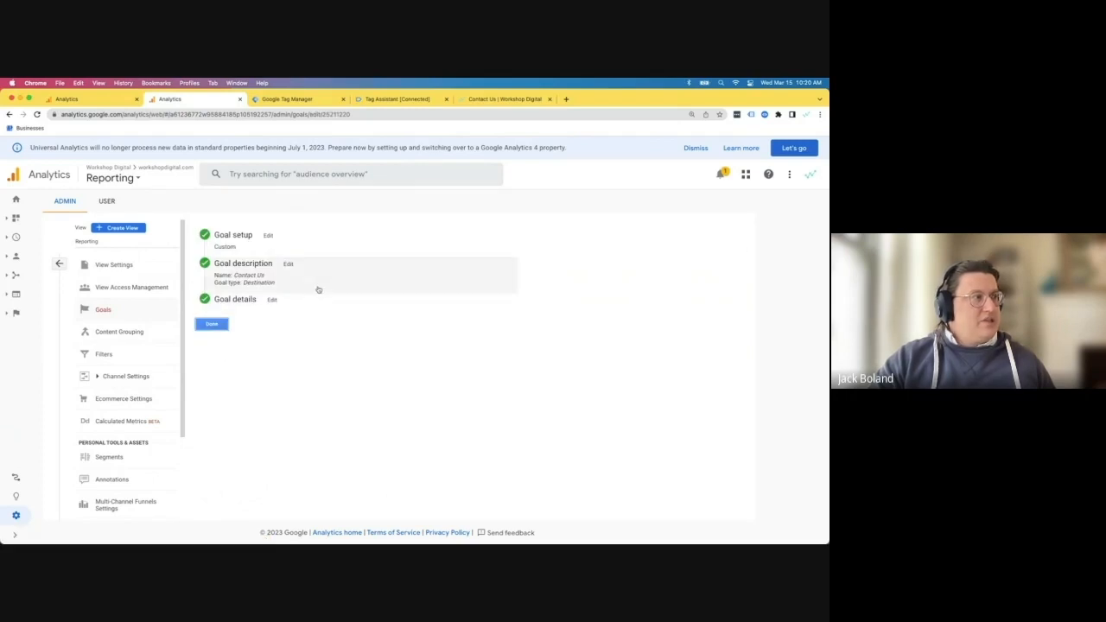
pyautogui.click(317, 300)
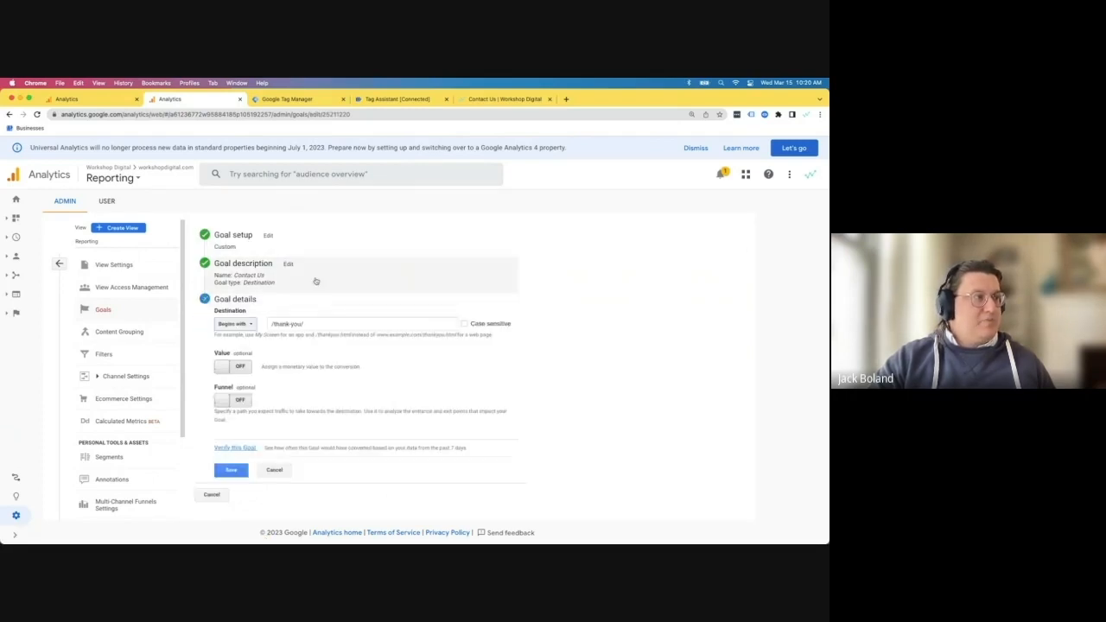
pyautogui.tripleClick(328, 322)
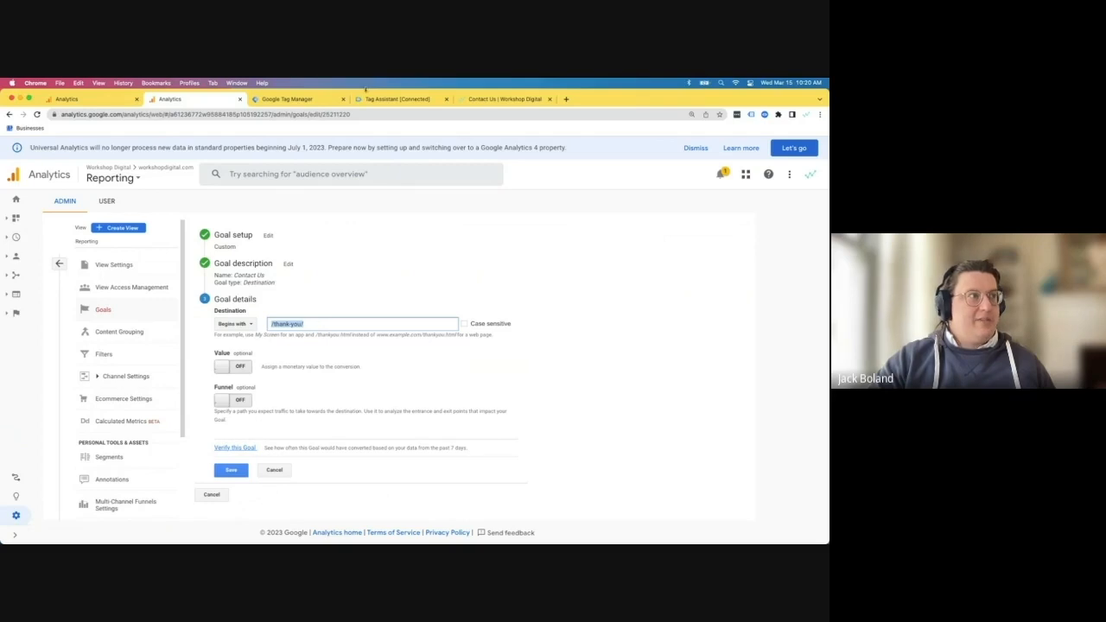
# Return to the GA4 events list and compare its Goal events with the Universal Analytics goal.
pyautogui.click(106, 101)
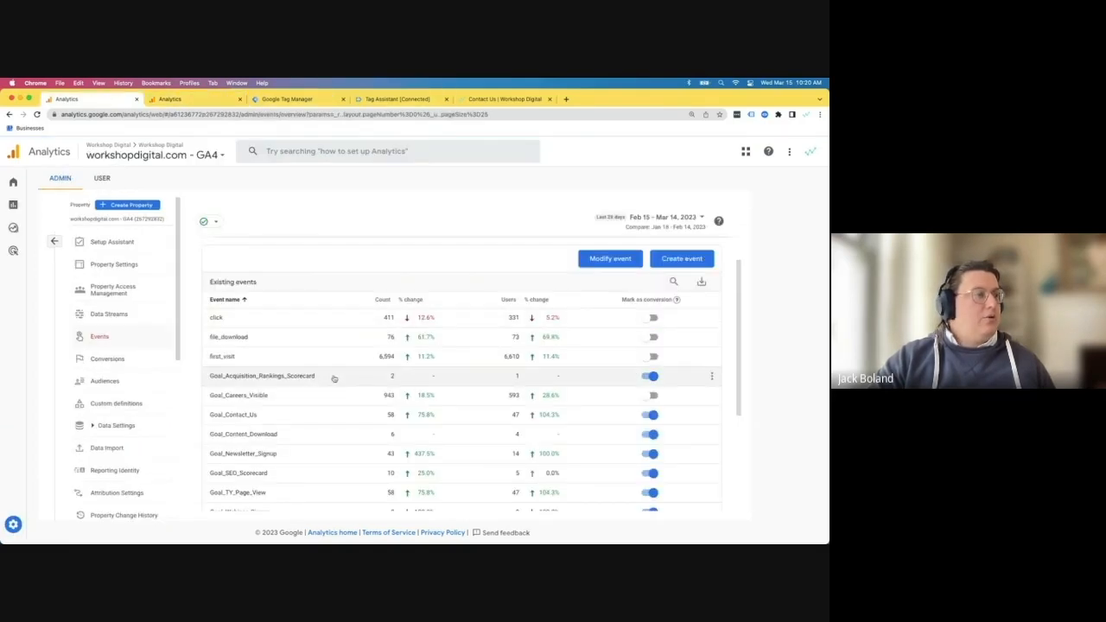
pyautogui.scroll(-2, 335, 378)
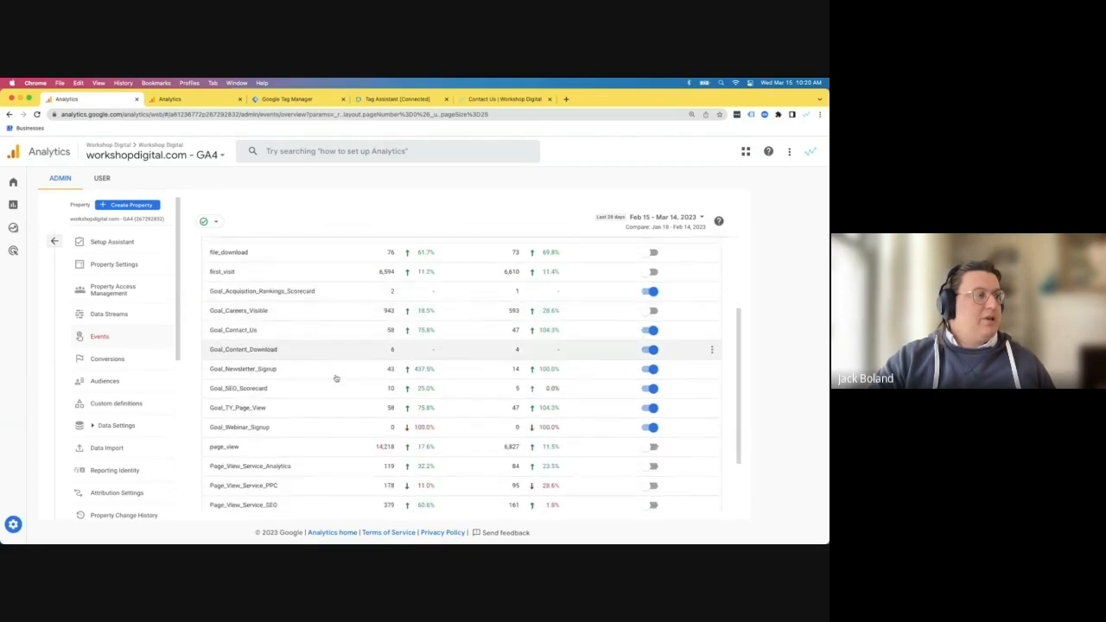
pyautogui.scroll(-1, 335, 377)
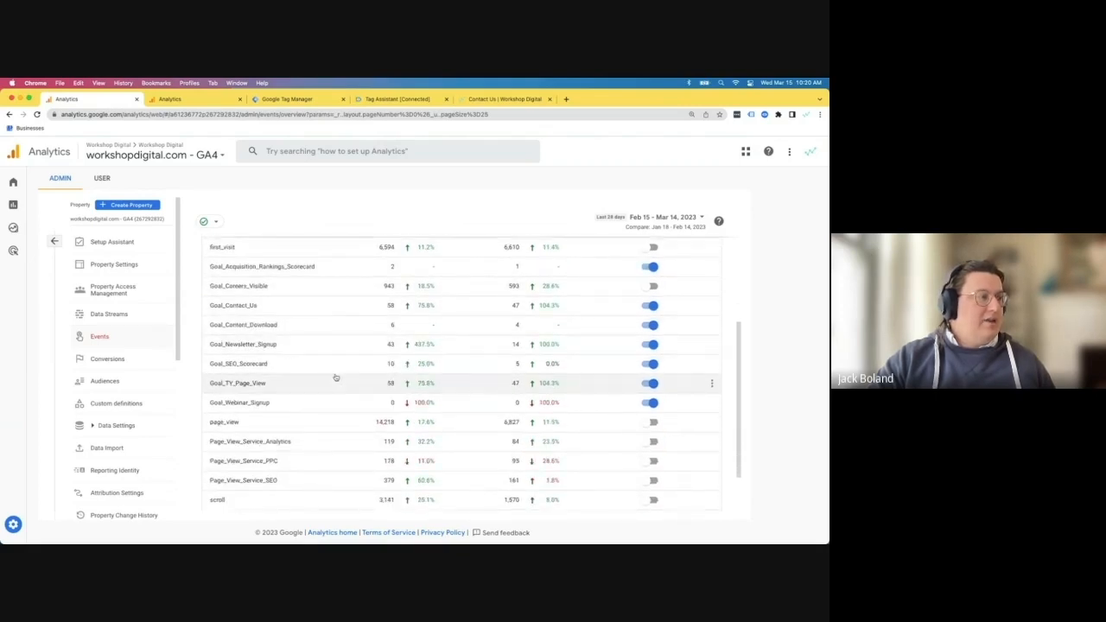
pyautogui.scroll(-3, 336, 378)
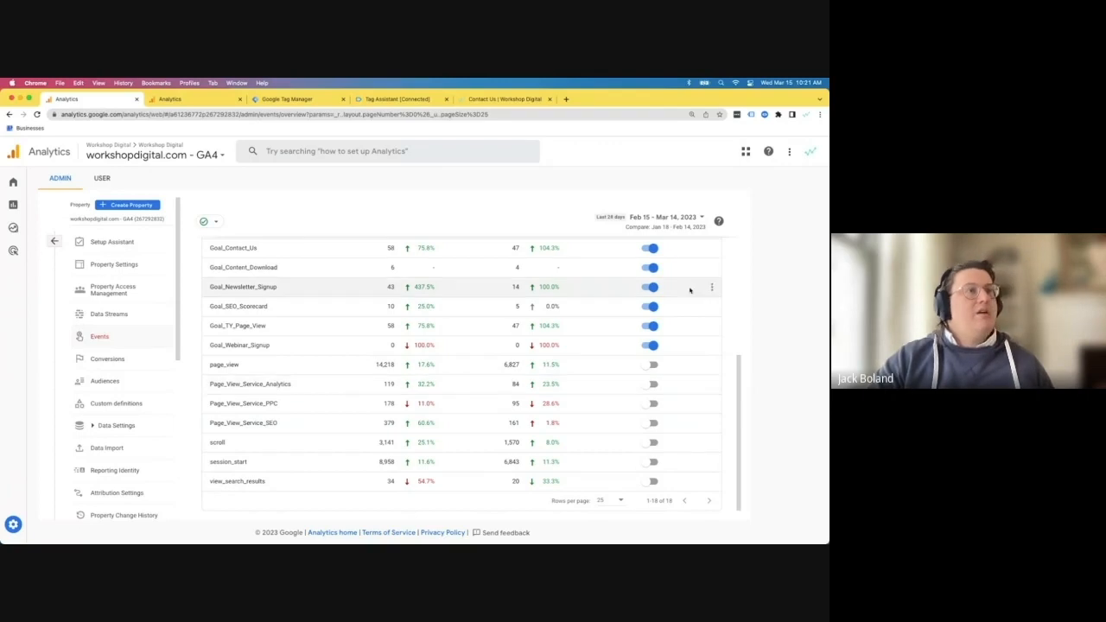
pyautogui.scroll(3, 682, 294)
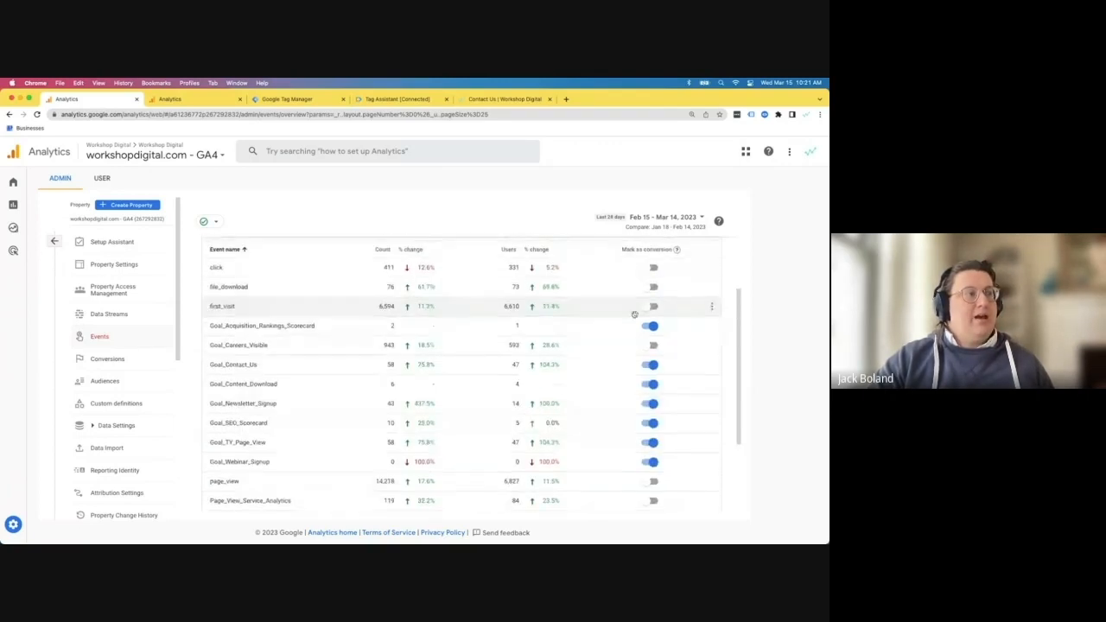
pyautogui.scroll(2, 289, 366)
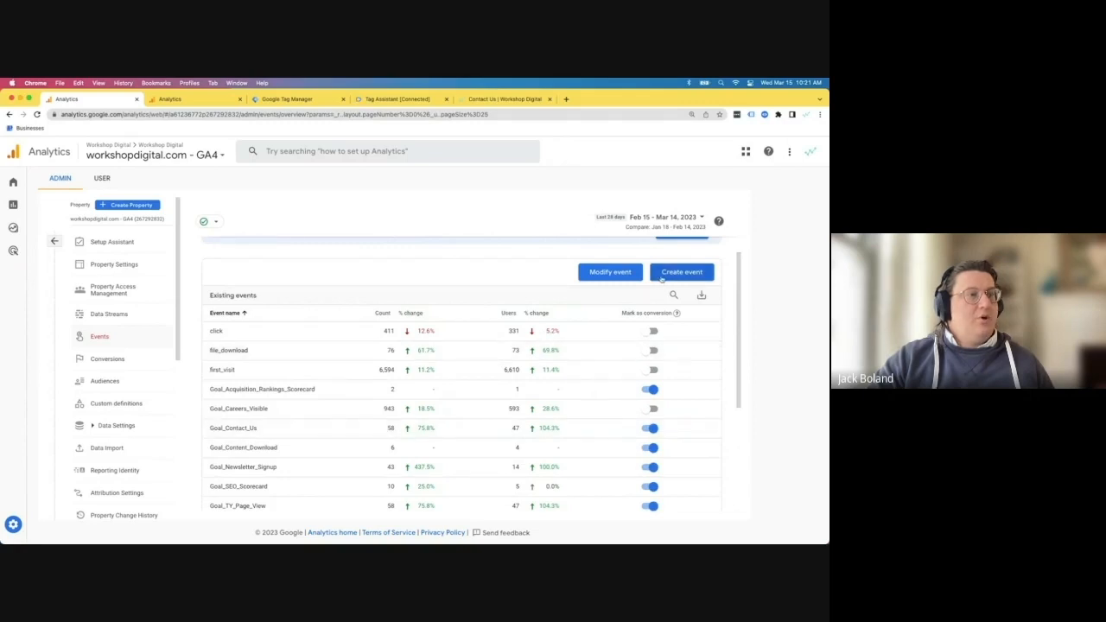
# Open the GA4 custom event creation list and review the matching conditions of the existing custom events.
pyautogui.click(669, 275)
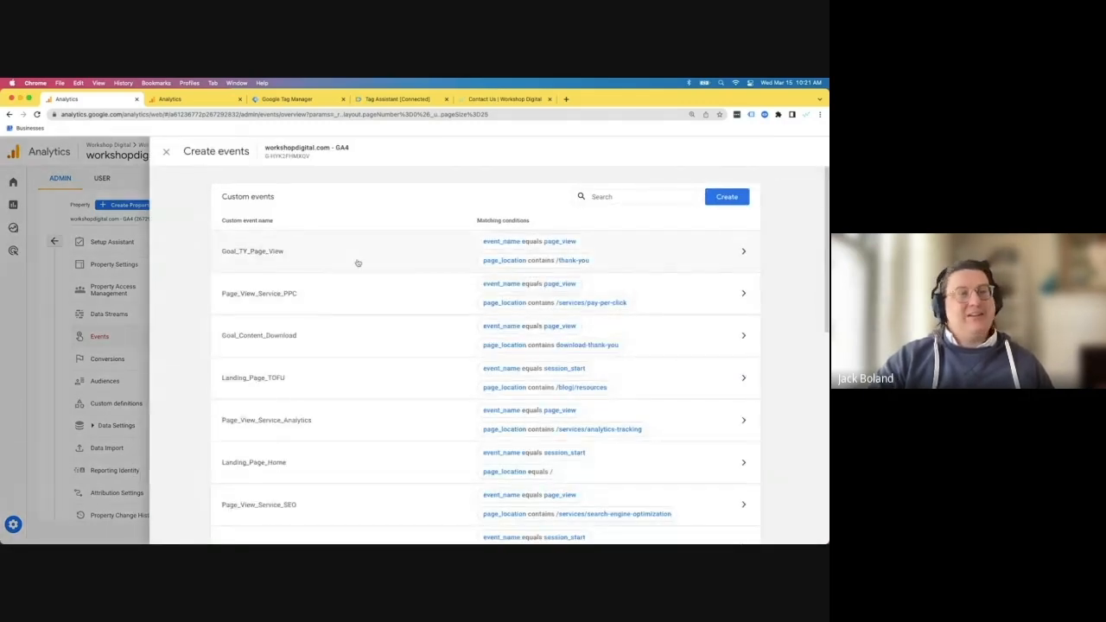
pyautogui.scroll(-1, 358, 263)
pyautogui.scroll(-5, 358, 264)
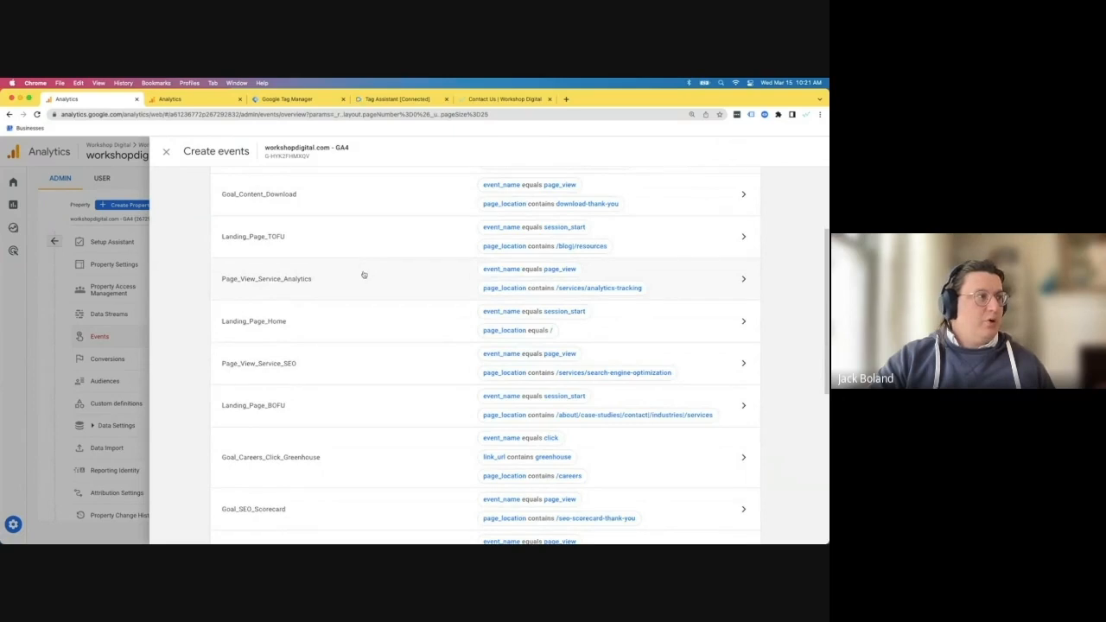
pyautogui.scroll(6, 363, 274)
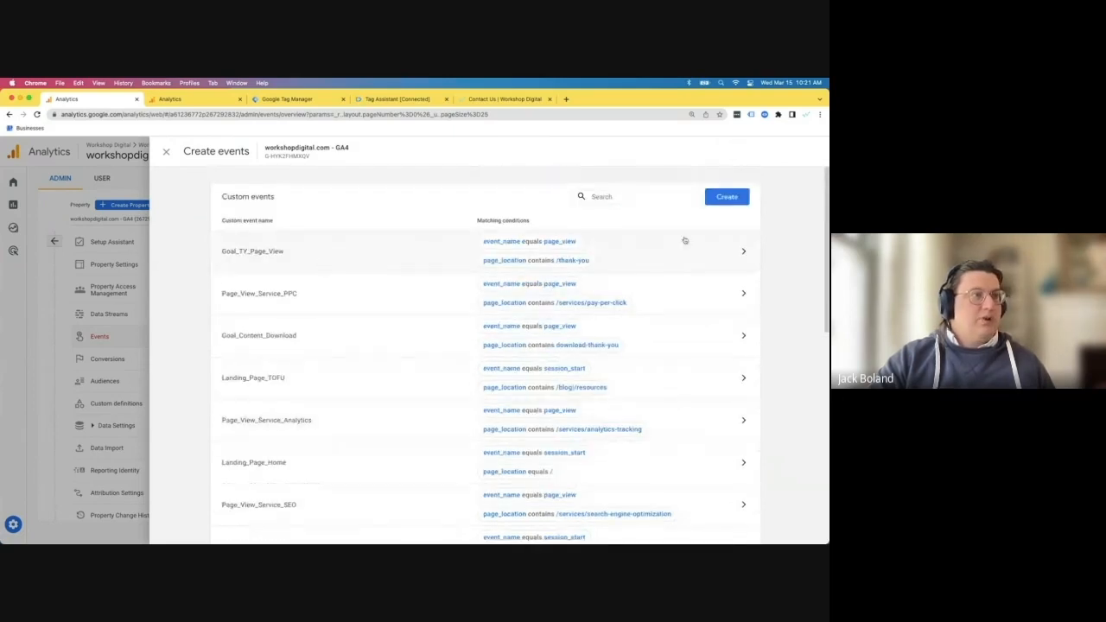
# Open the Goal_TY_Page_View custom event and examine its name and its event_name matching condition.
pyautogui.click(360, 257)
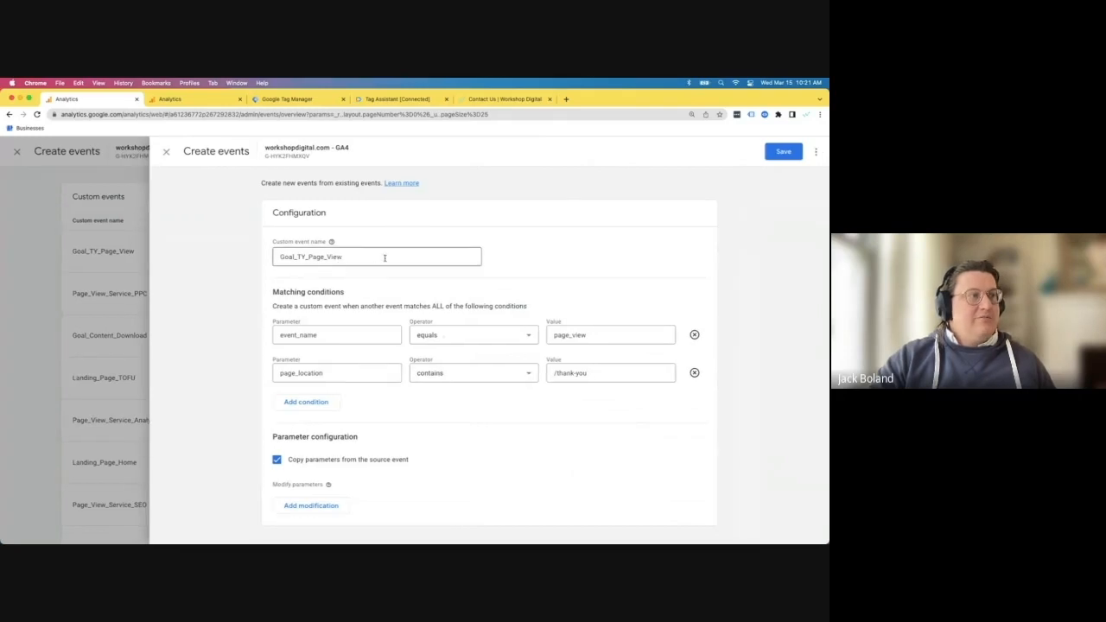
pyautogui.doubleClick(385, 257)
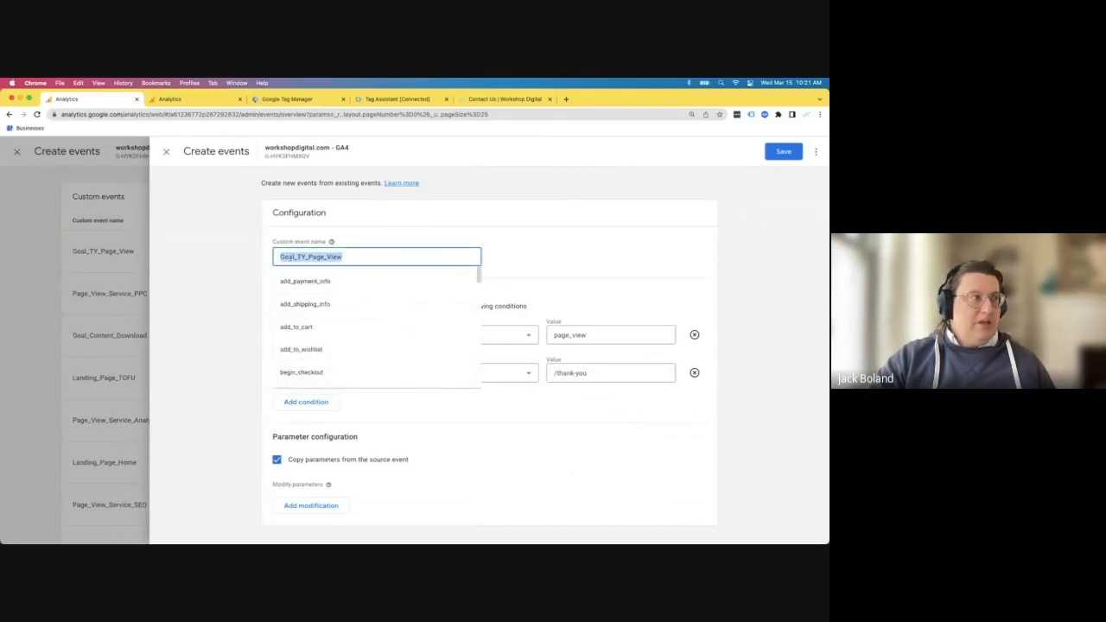
pyautogui.click(280, 257)
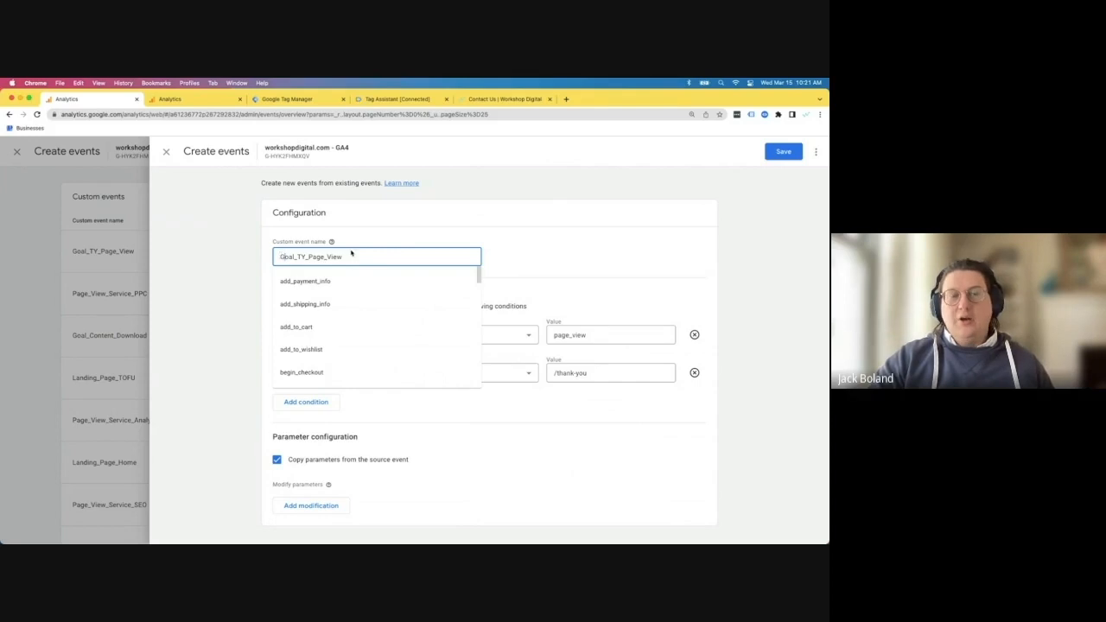
pyautogui.click(261, 241)
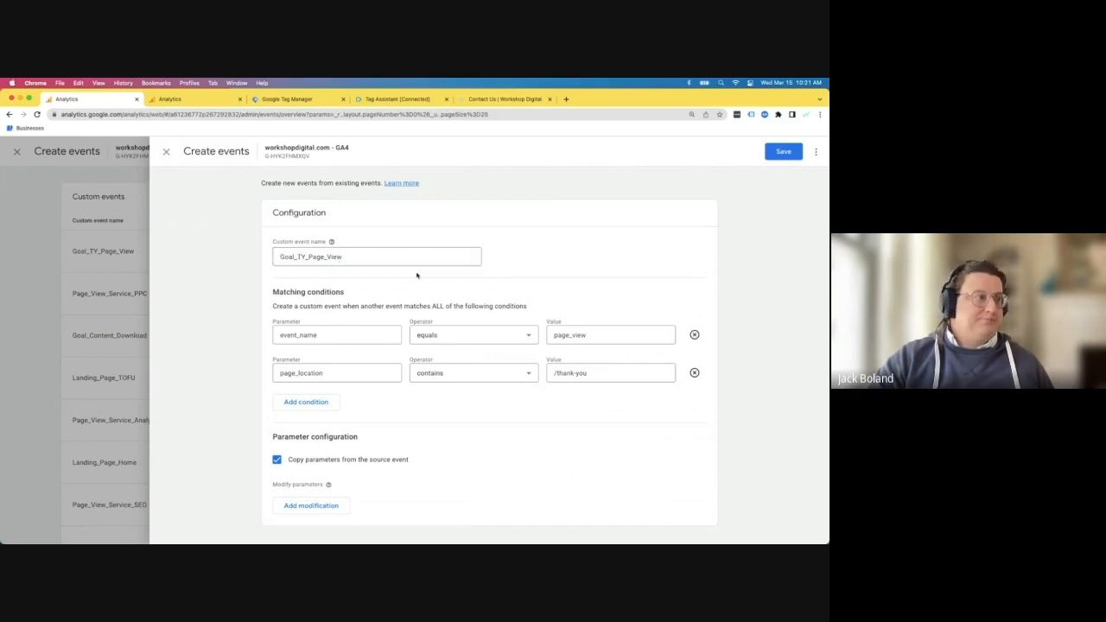
pyautogui.click(321, 334)
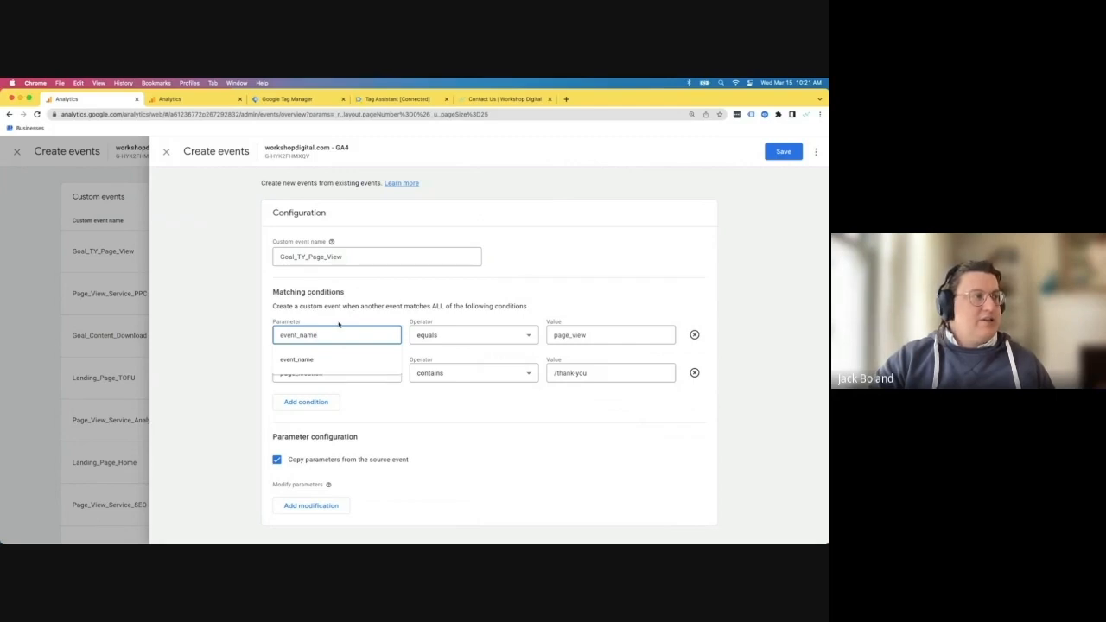
pyautogui.click(339, 324)
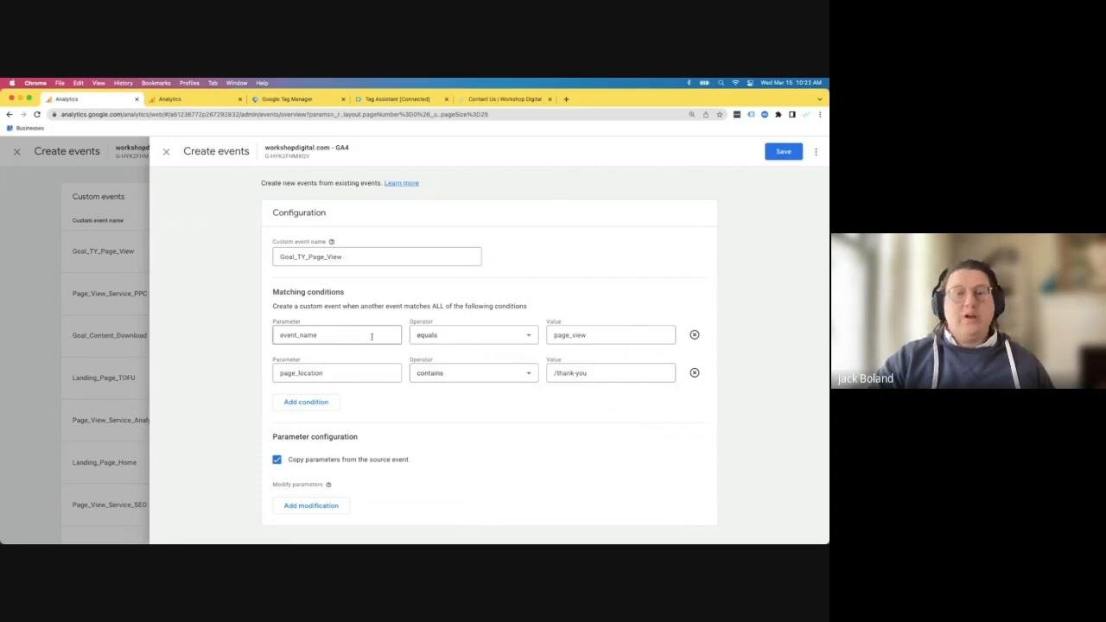
pyautogui.click(566, 334)
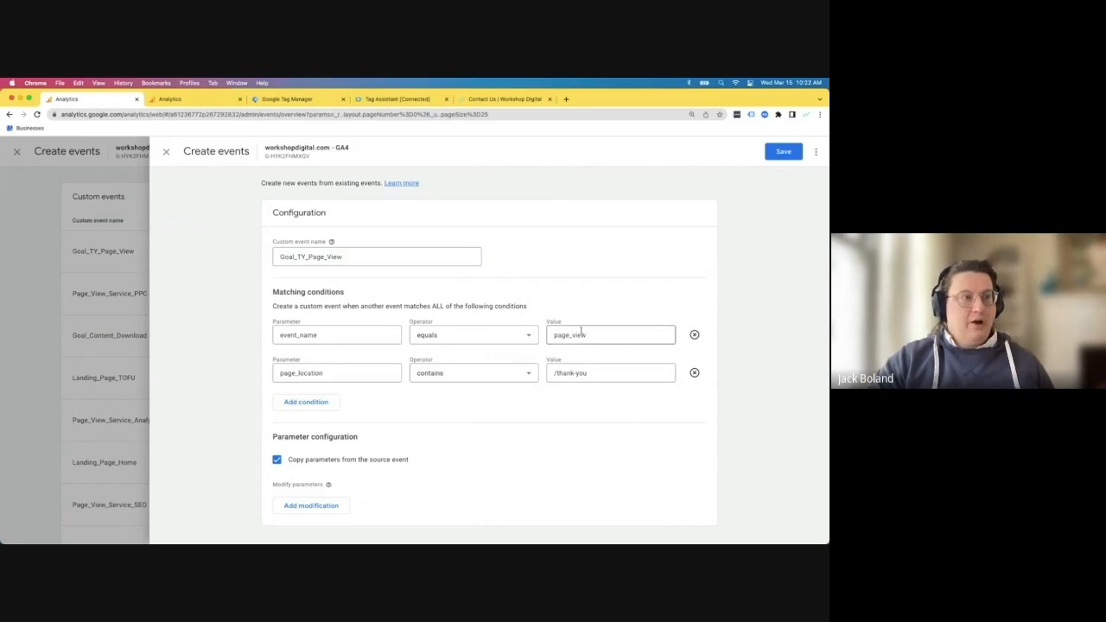
pyautogui.doubleClick(566, 335)
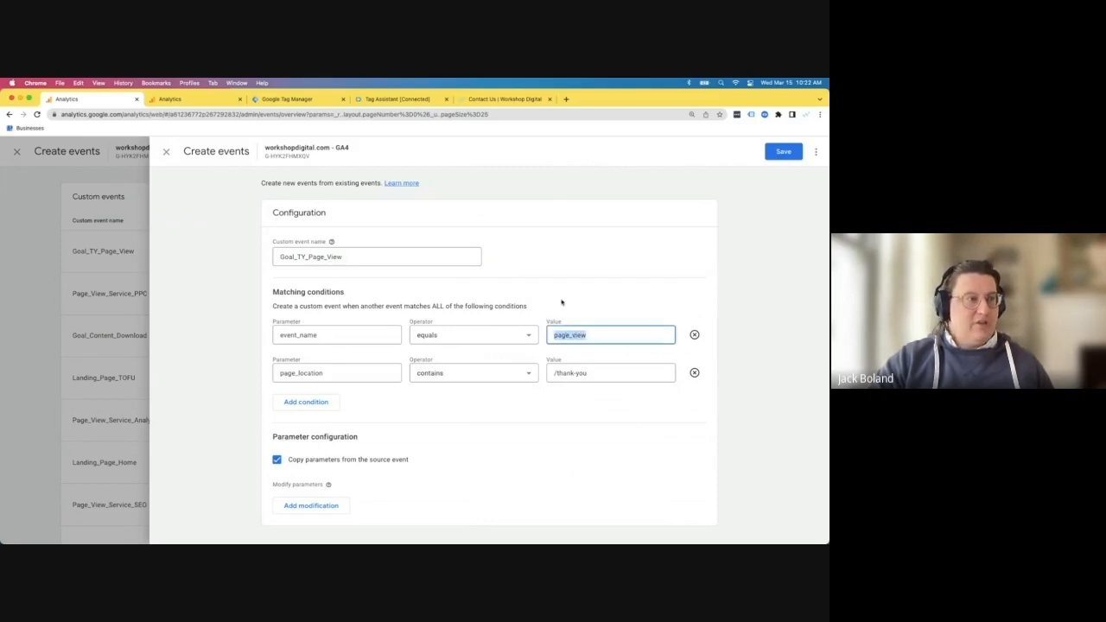
# Examine the page_location matching condition of the Goal_TY_Page_View custom event, including its operator and value.
pyautogui.click(561, 302)
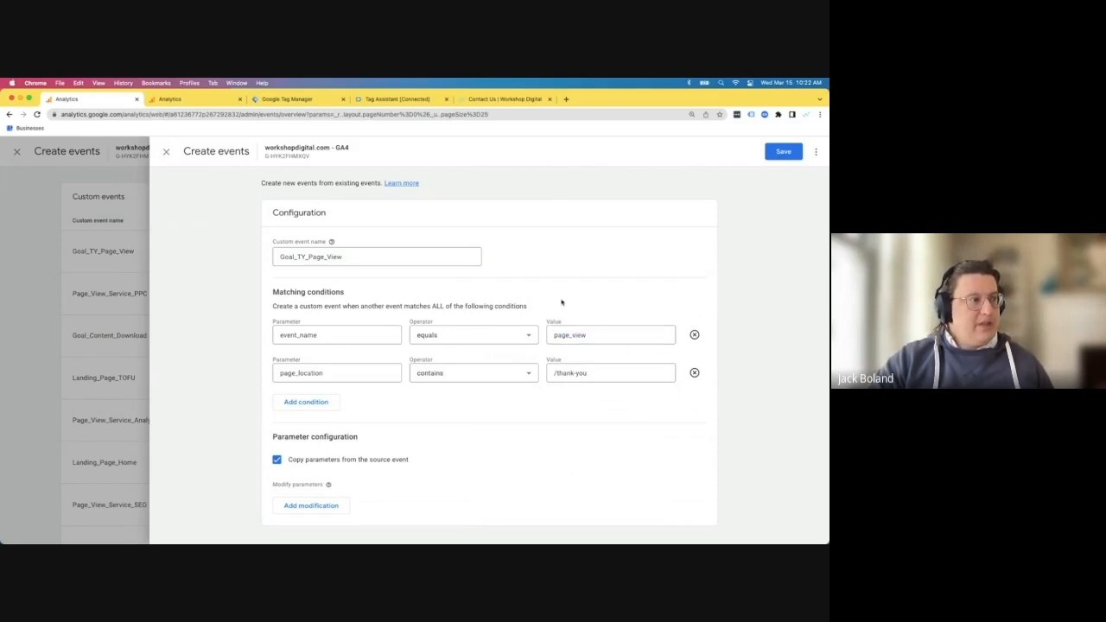
pyautogui.doubleClick(328, 372)
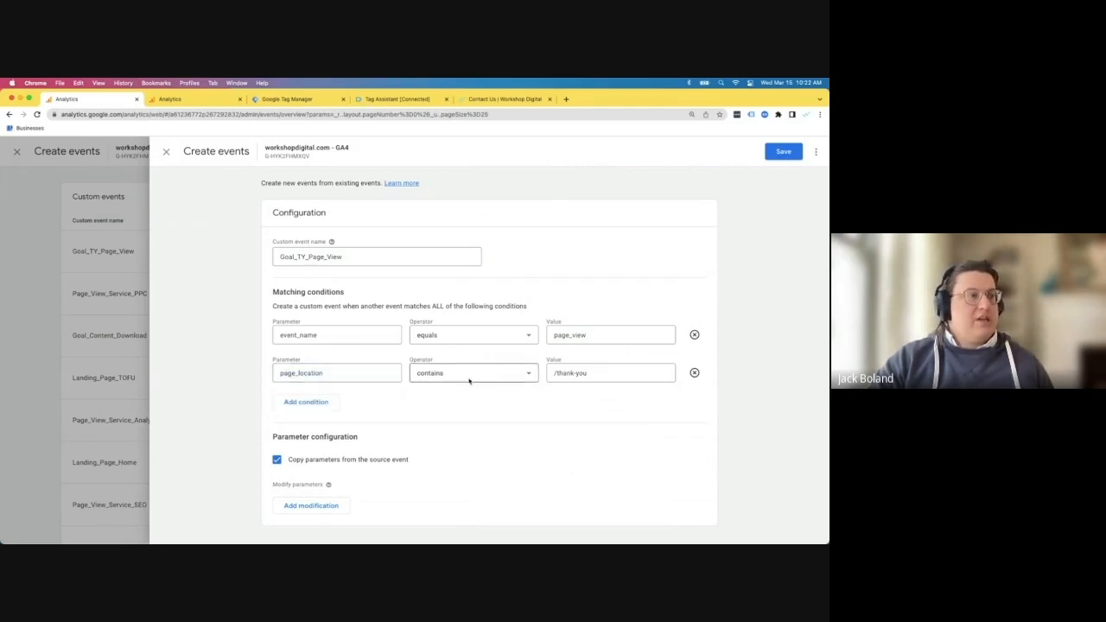
pyautogui.click(573, 373)
pyautogui.click(581, 395)
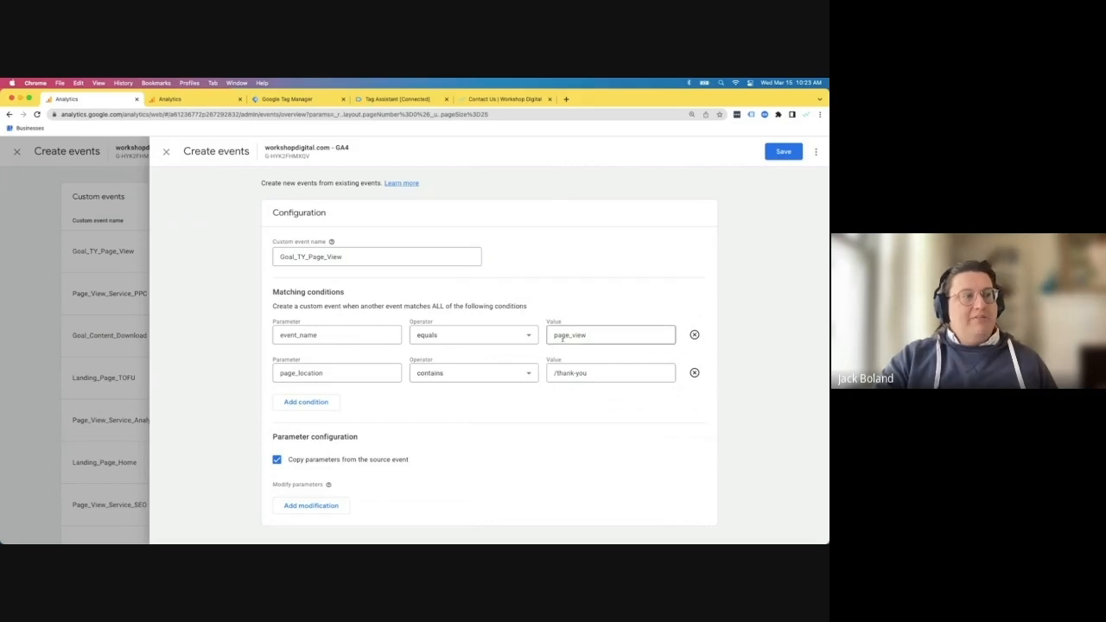
# Recheck the event_name value and the source parameter copying option, and save the Goal_TY_Page_View custom event.
pyautogui.doubleClick(661, 336)
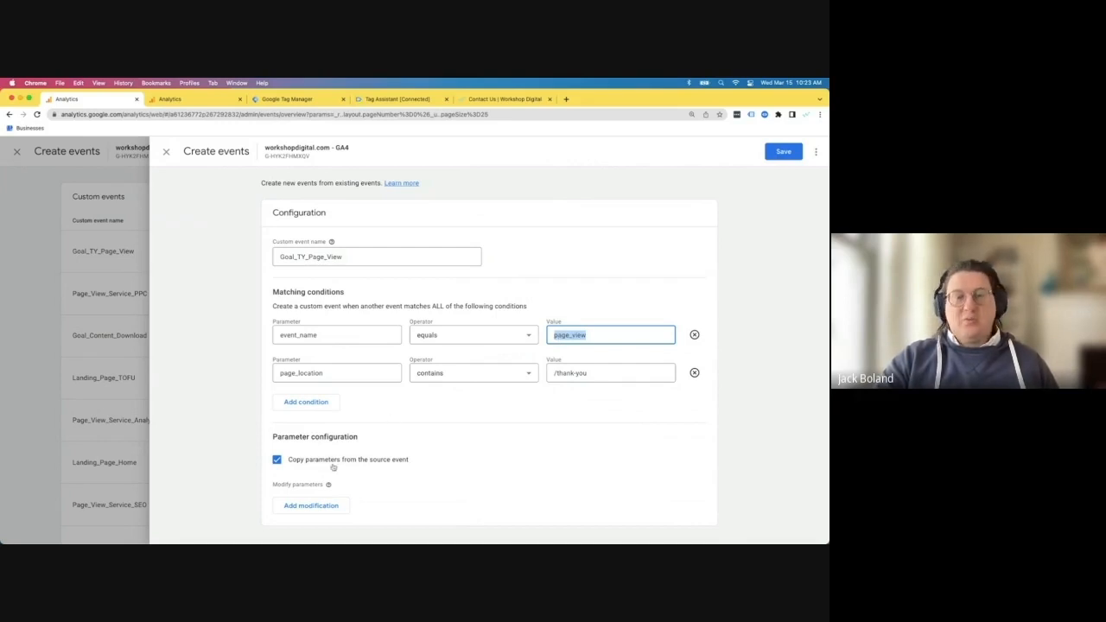
pyautogui.click(464, 461)
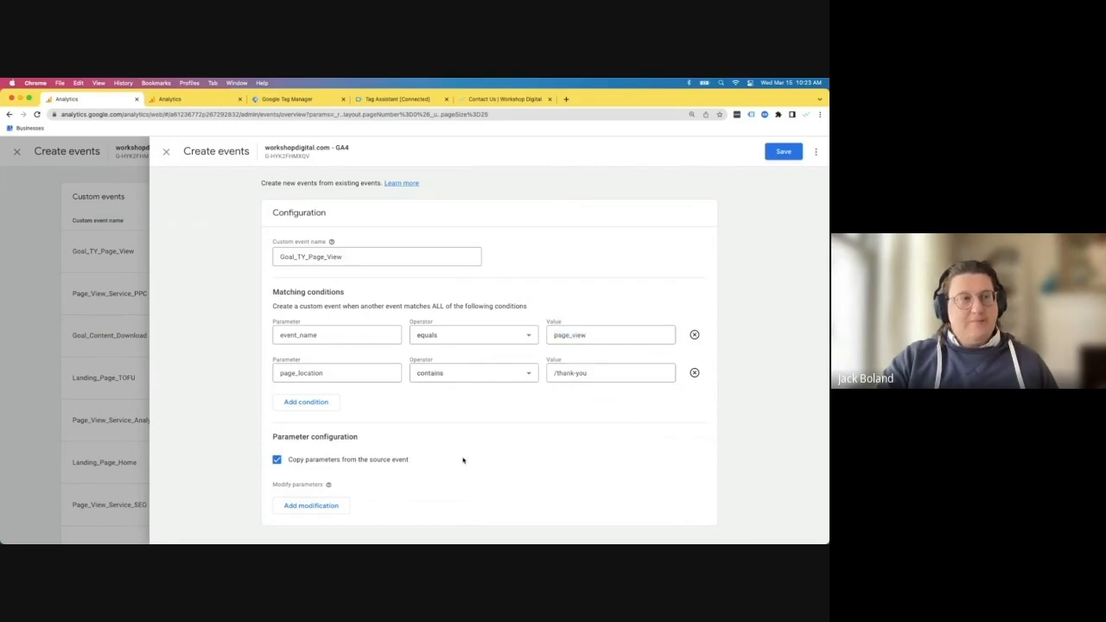
pyautogui.click(772, 154)
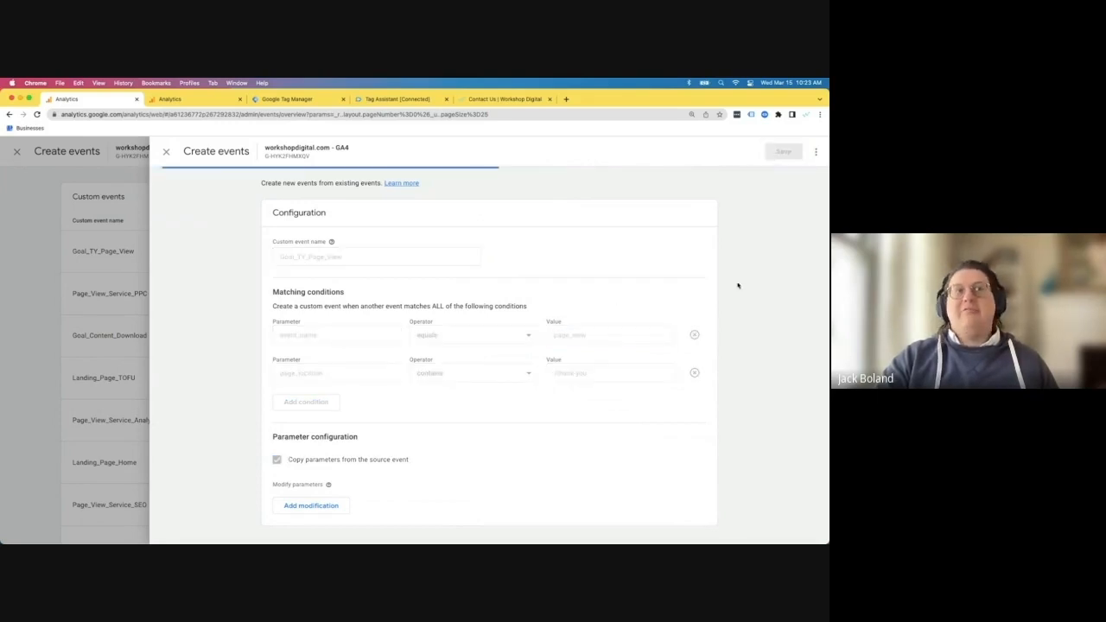